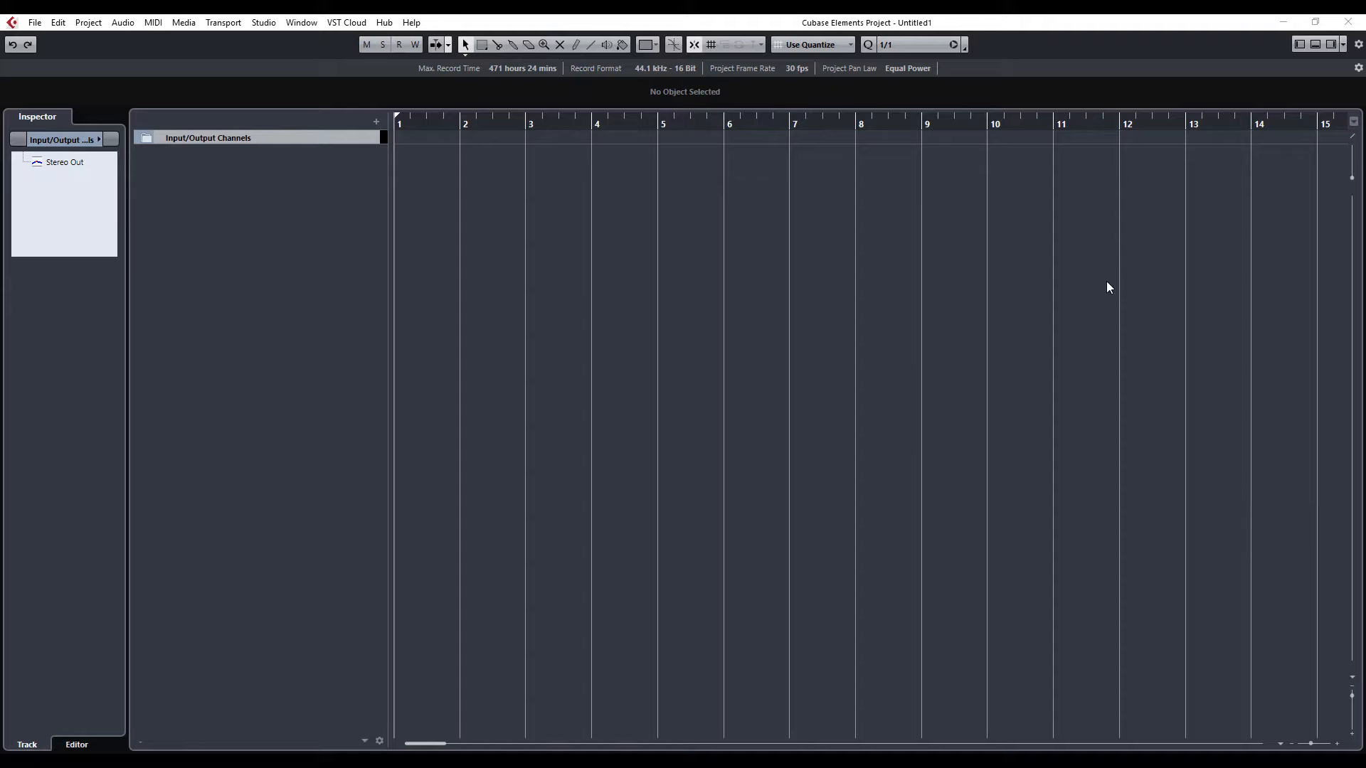
# - Add one Groove Agent SE instrument track from the VST Instruments rack and close the rack window
pyautogui.click(1121, 246)
pyautogui.press('F11')
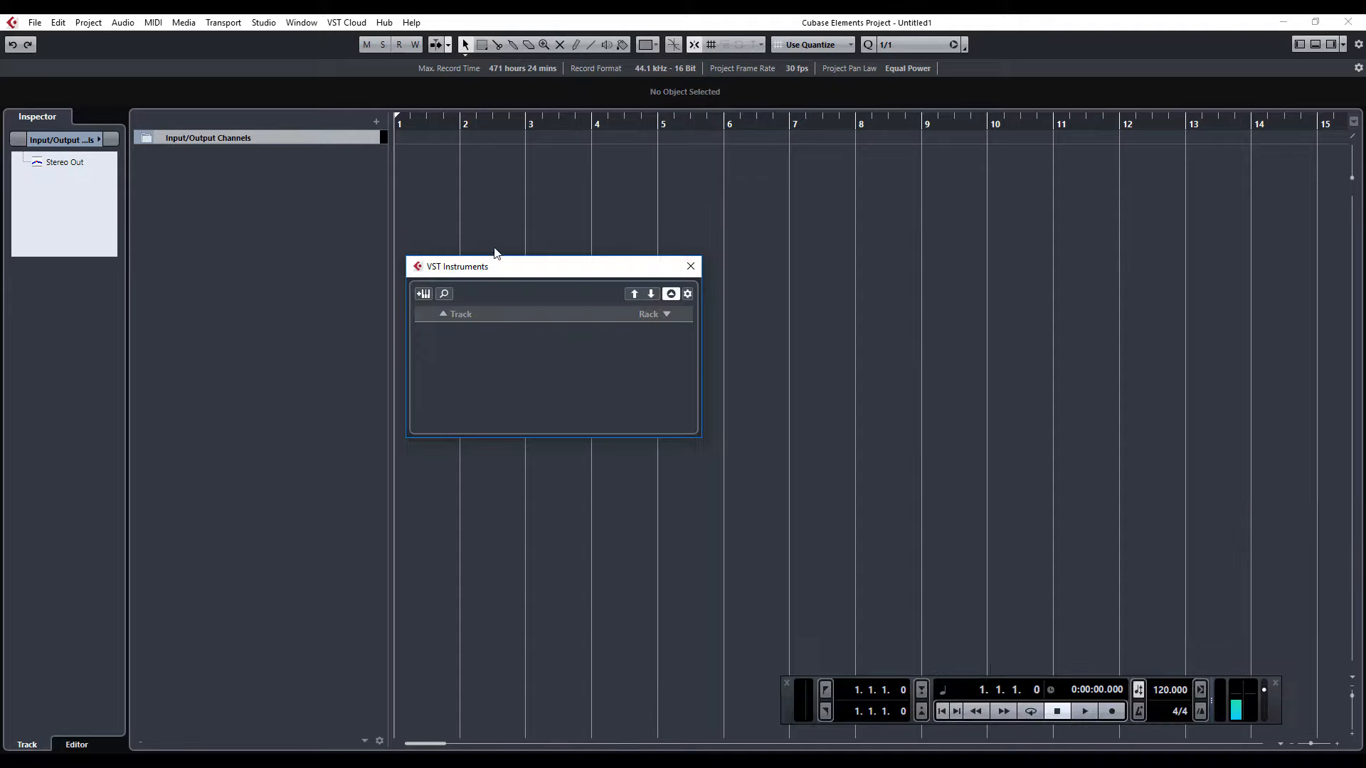
pyautogui.click(425, 294)
pyautogui.click(580, 414)
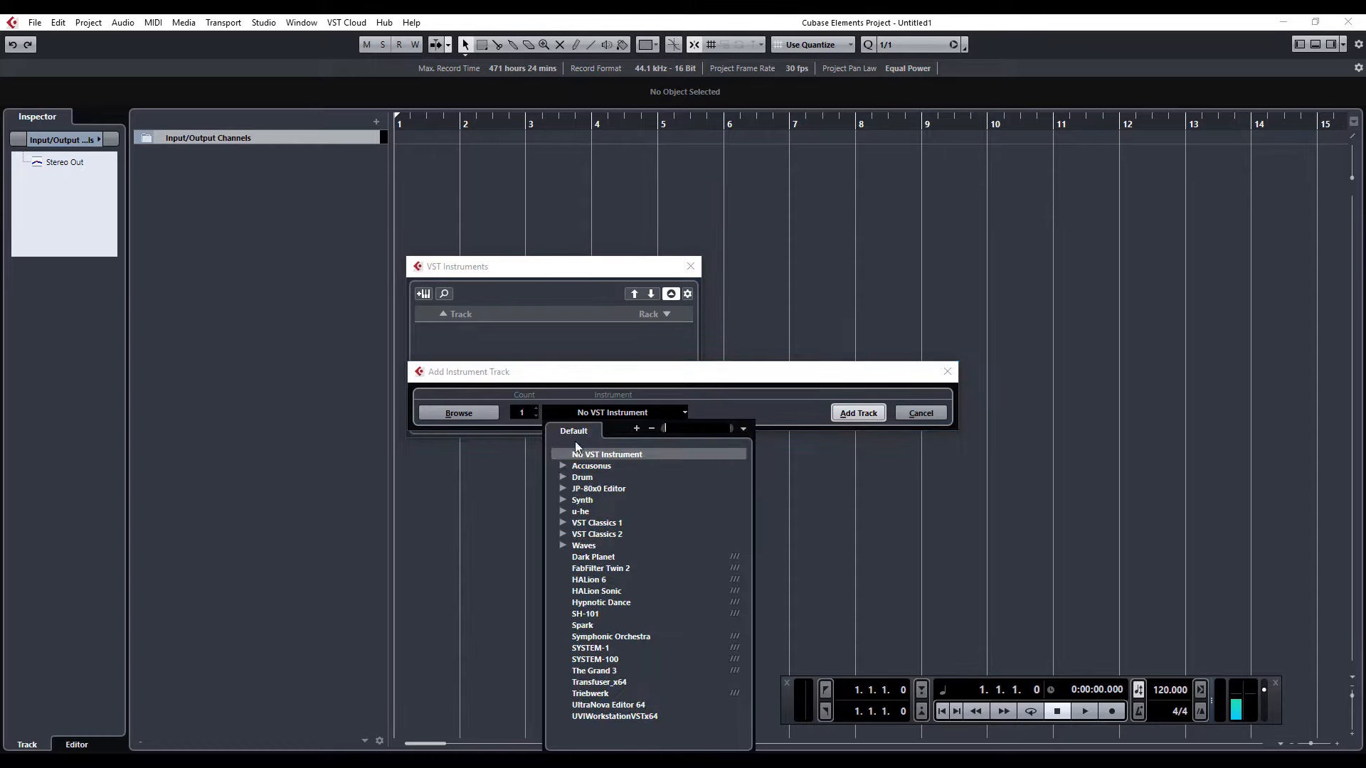
pyautogui.click(561, 477)
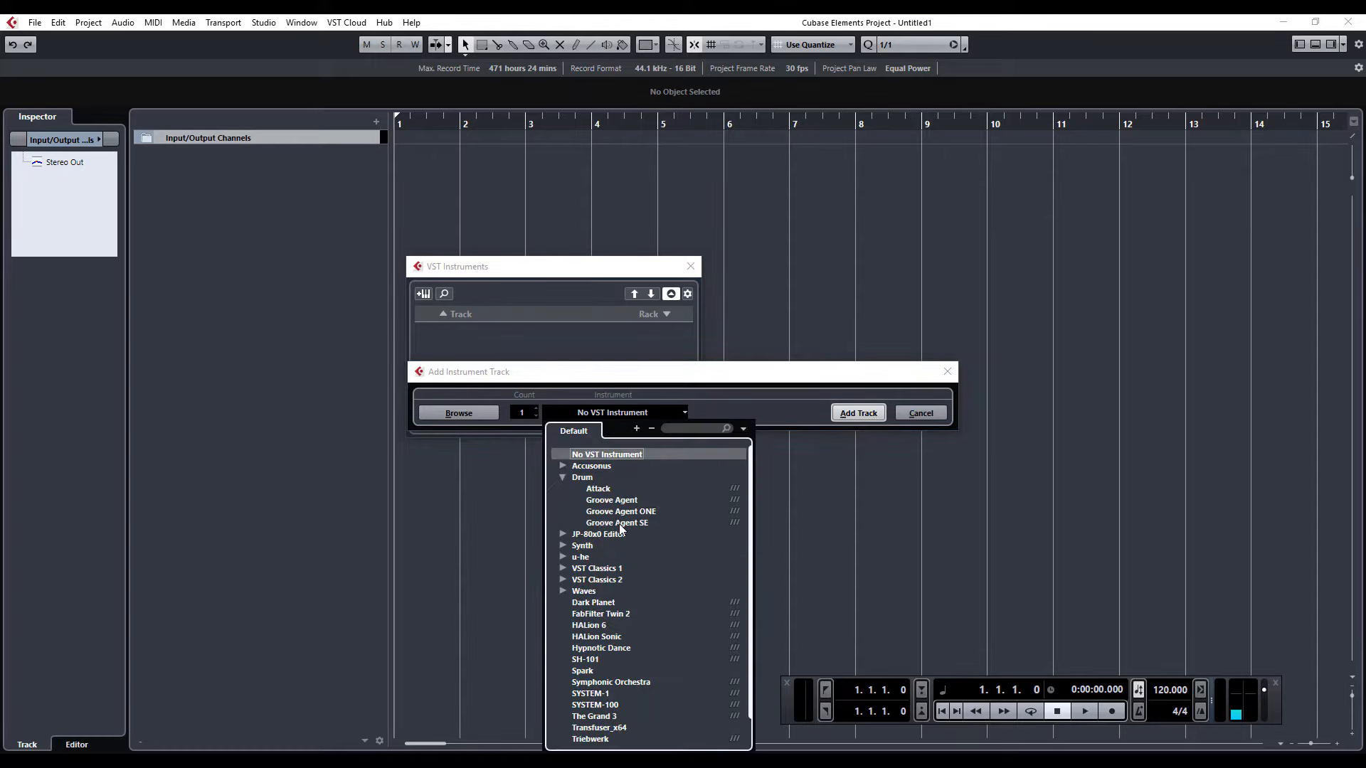
pyautogui.click(617, 523)
pyautogui.click(842, 414)
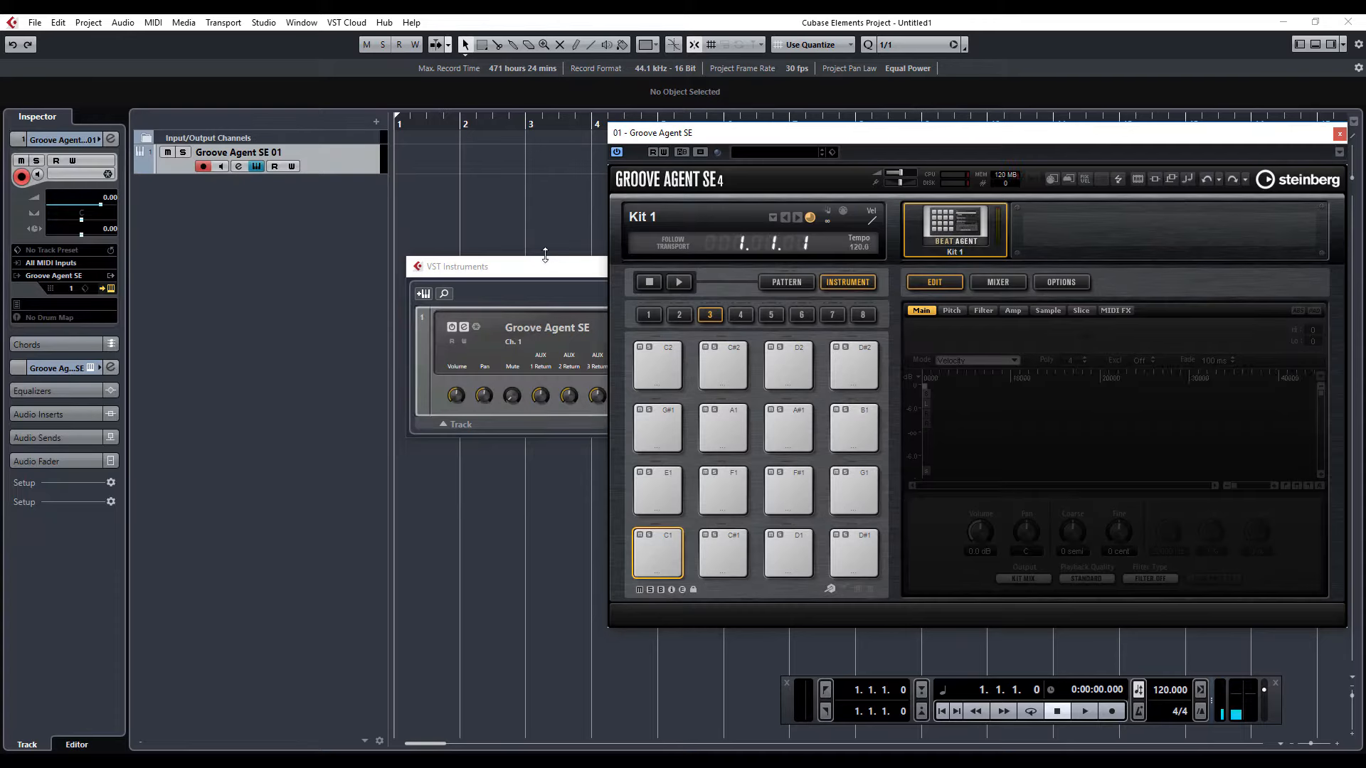
pyautogui.moveTo(485, 272); pyautogui.dragTo(251, 254)
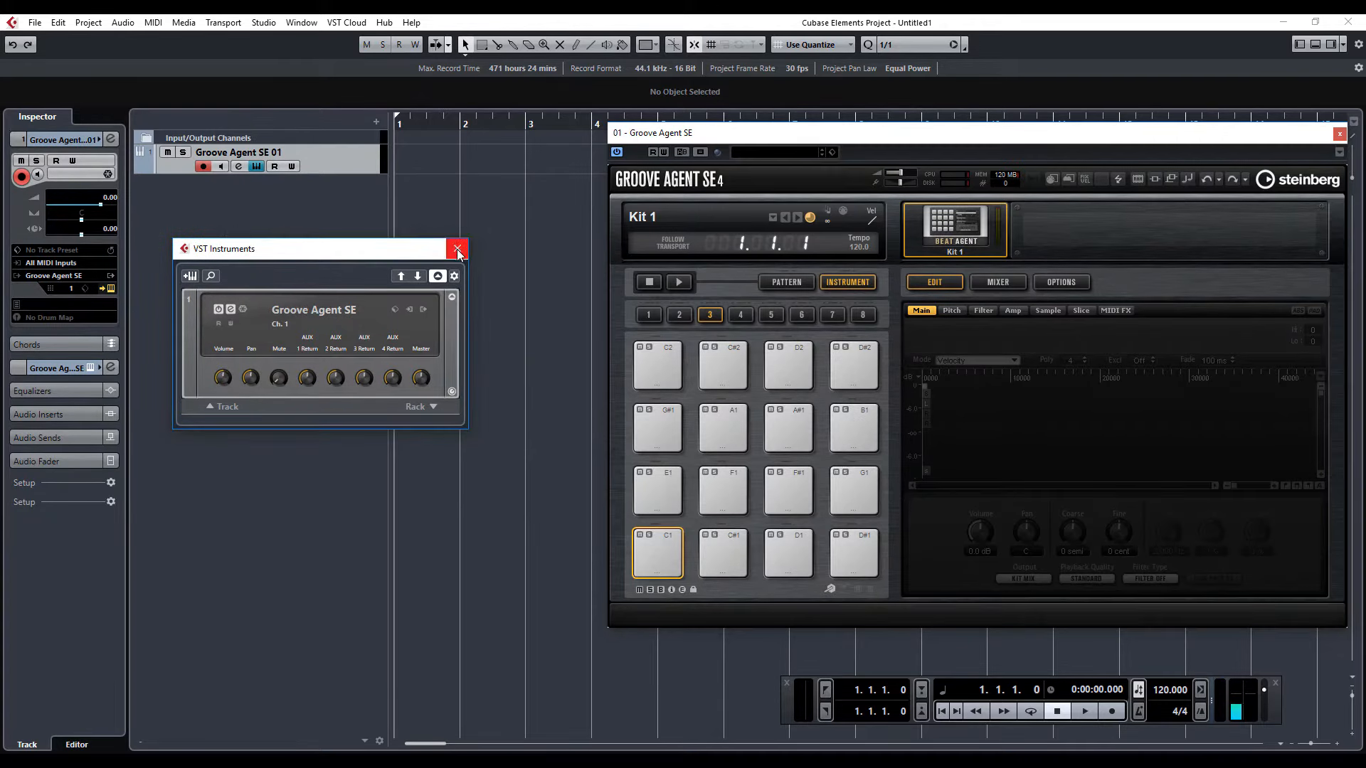
pyautogui.click(457, 250)
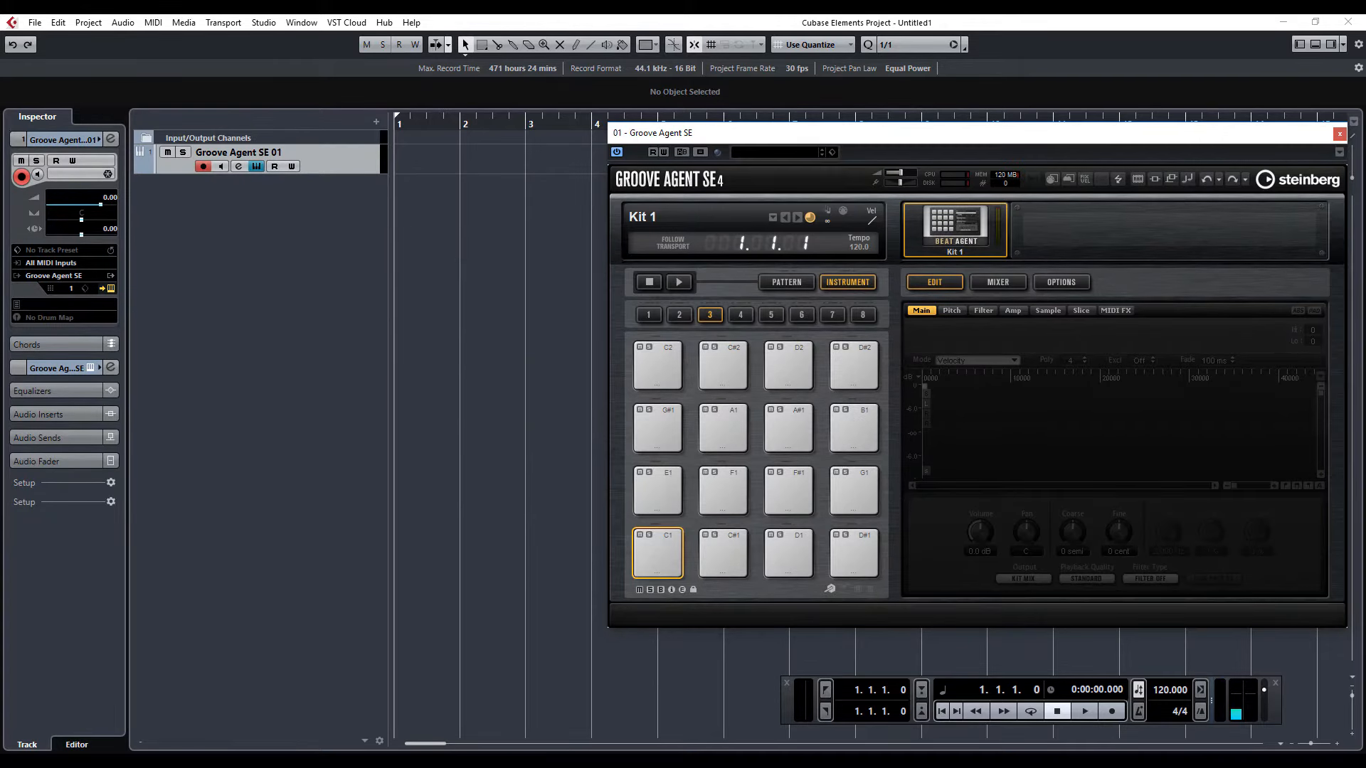
# - Load the House Kit 02 preset into Groove Agent SE and switch the pads to pattern mode
pyautogui.click(772, 151)
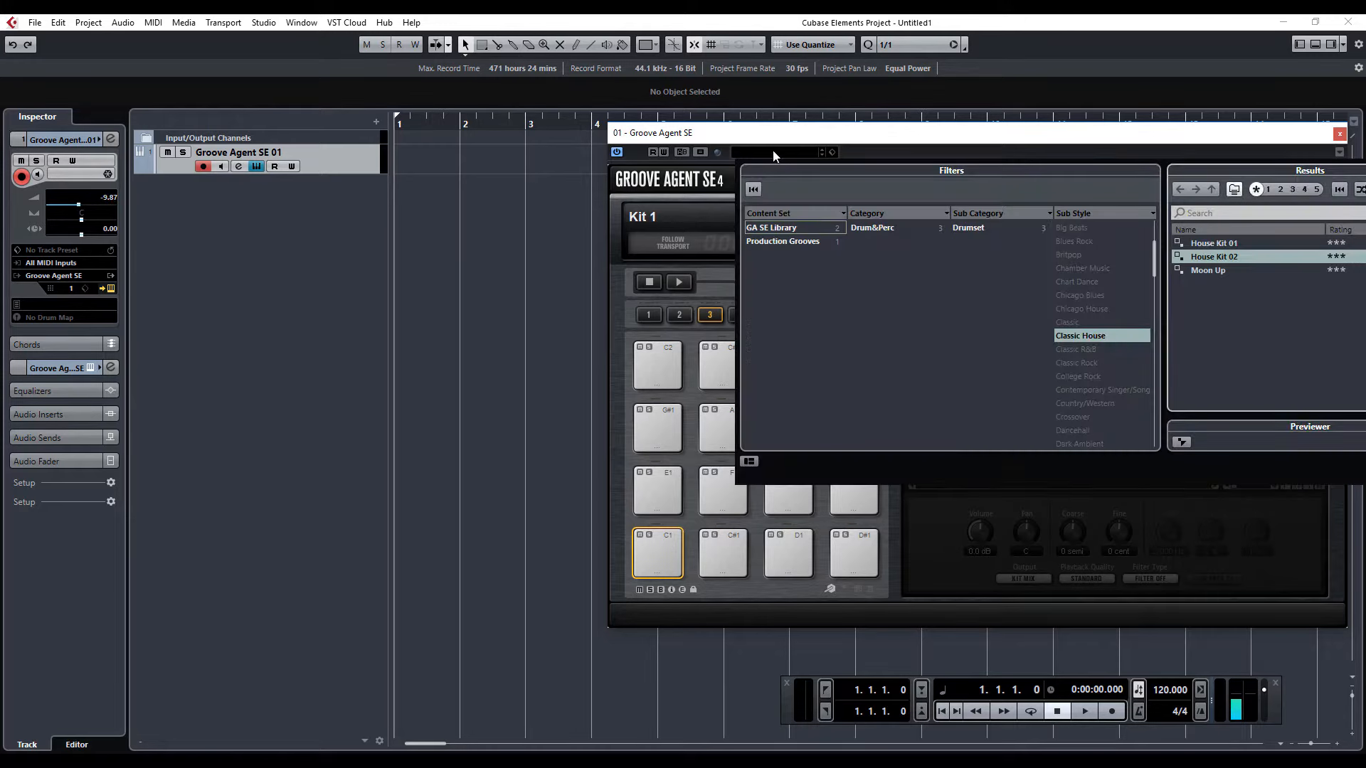
pyautogui.doubleClick(1224, 257)
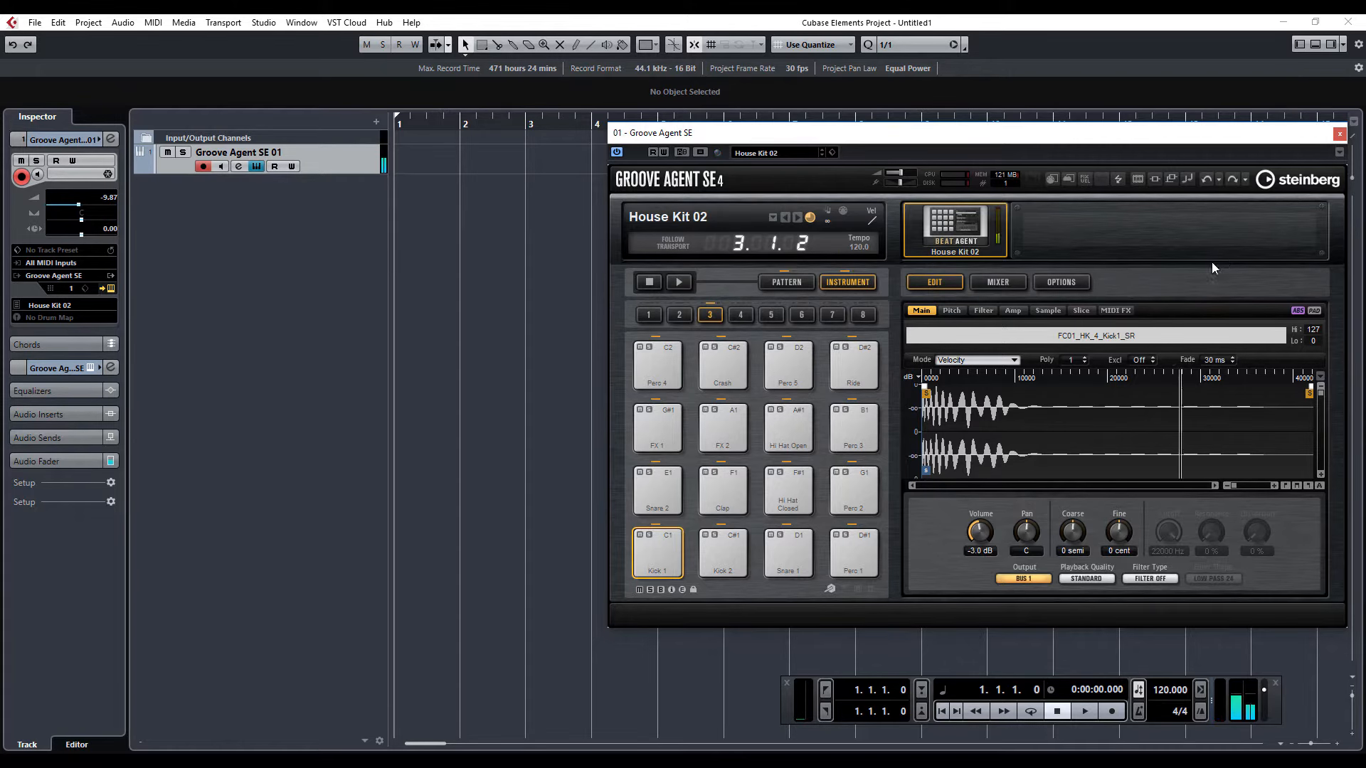
pyautogui.click(783, 280)
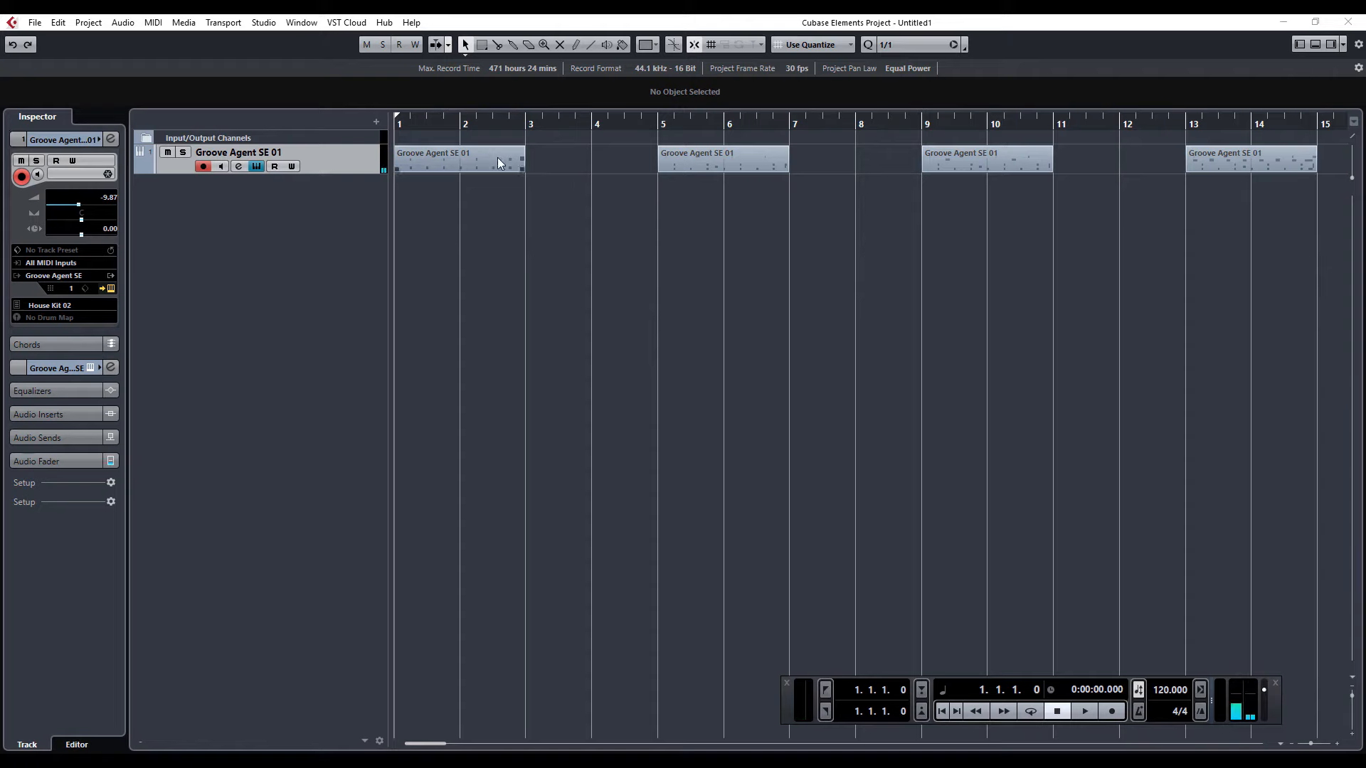
# - Repeat each of the four two-bar MIDI parts once so they fill bars 1 to 17 without gaps
pyautogui.click(497, 156)
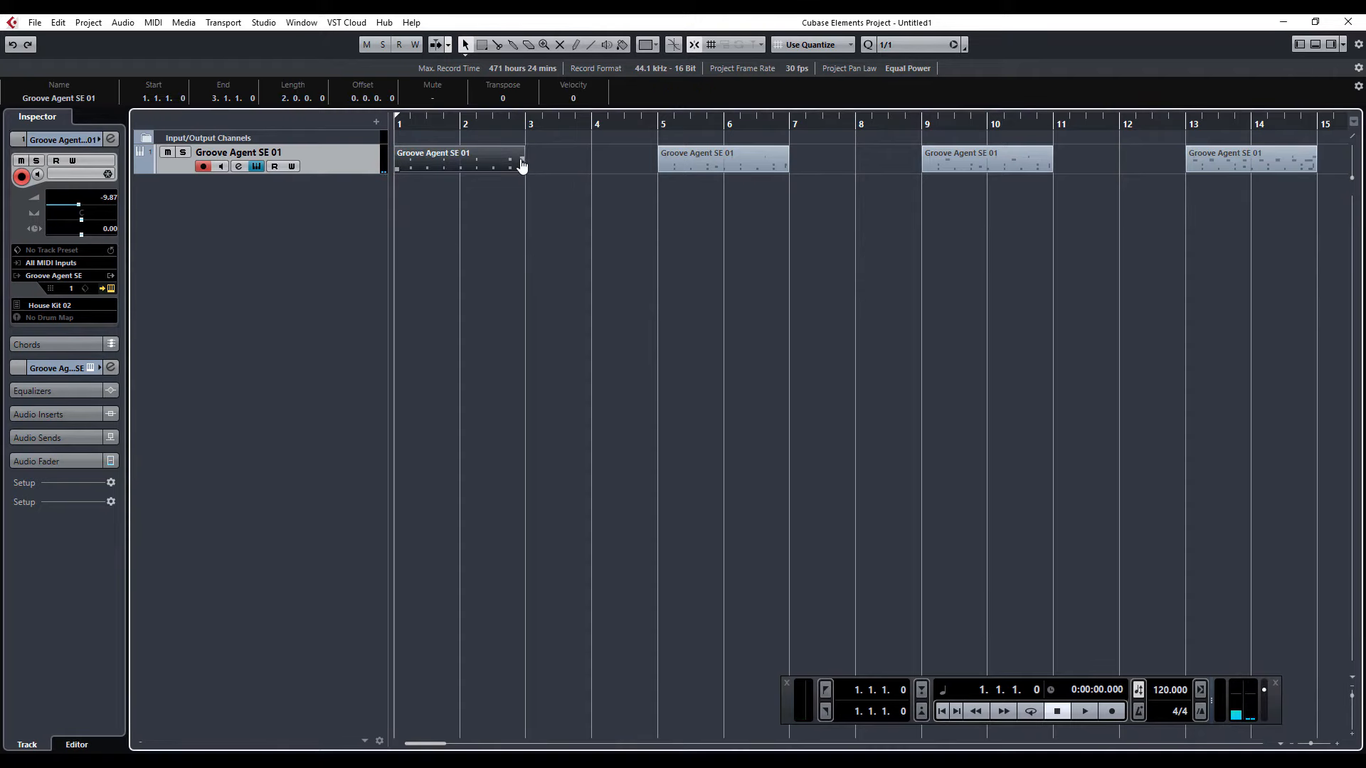
pyautogui.moveTo(521, 165); pyautogui.dragTo(657, 182)
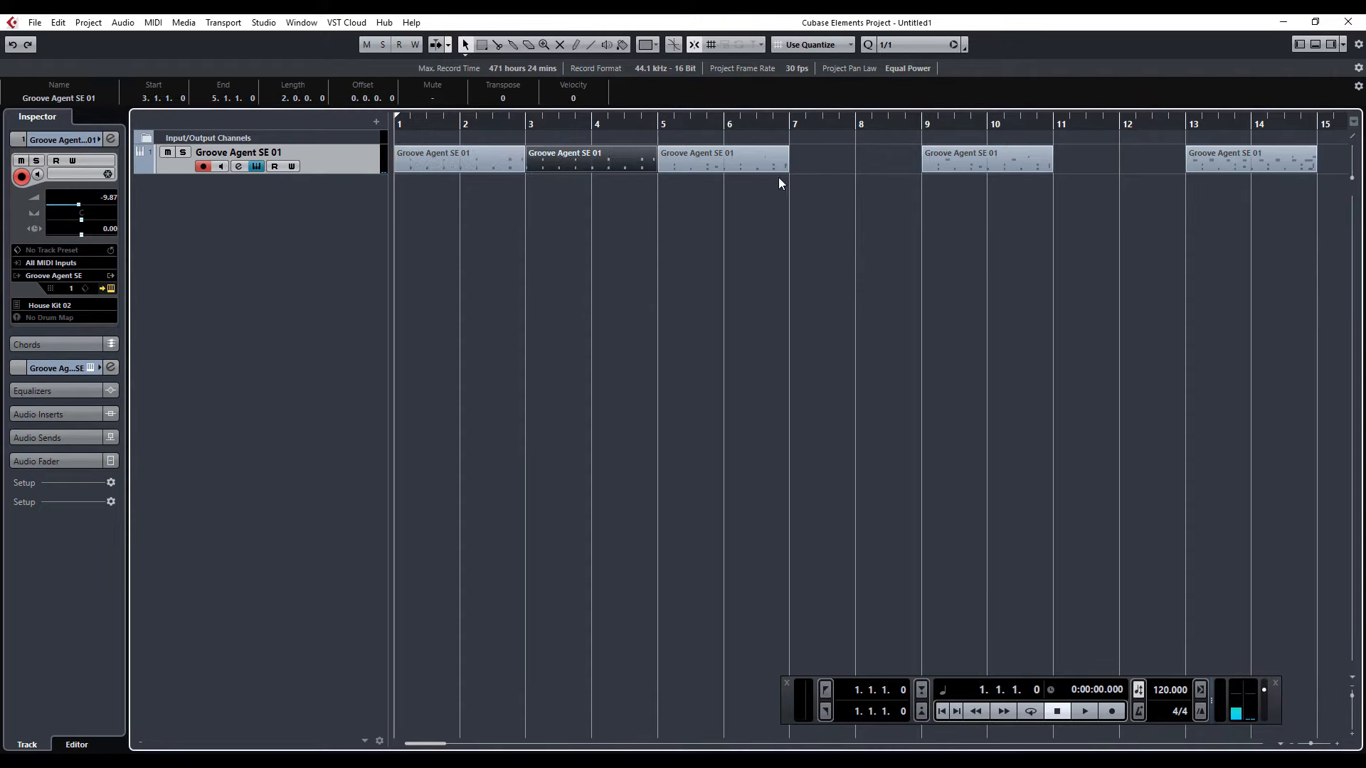
pyautogui.moveTo(786, 157); pyautogui.dragTo(918, 173)
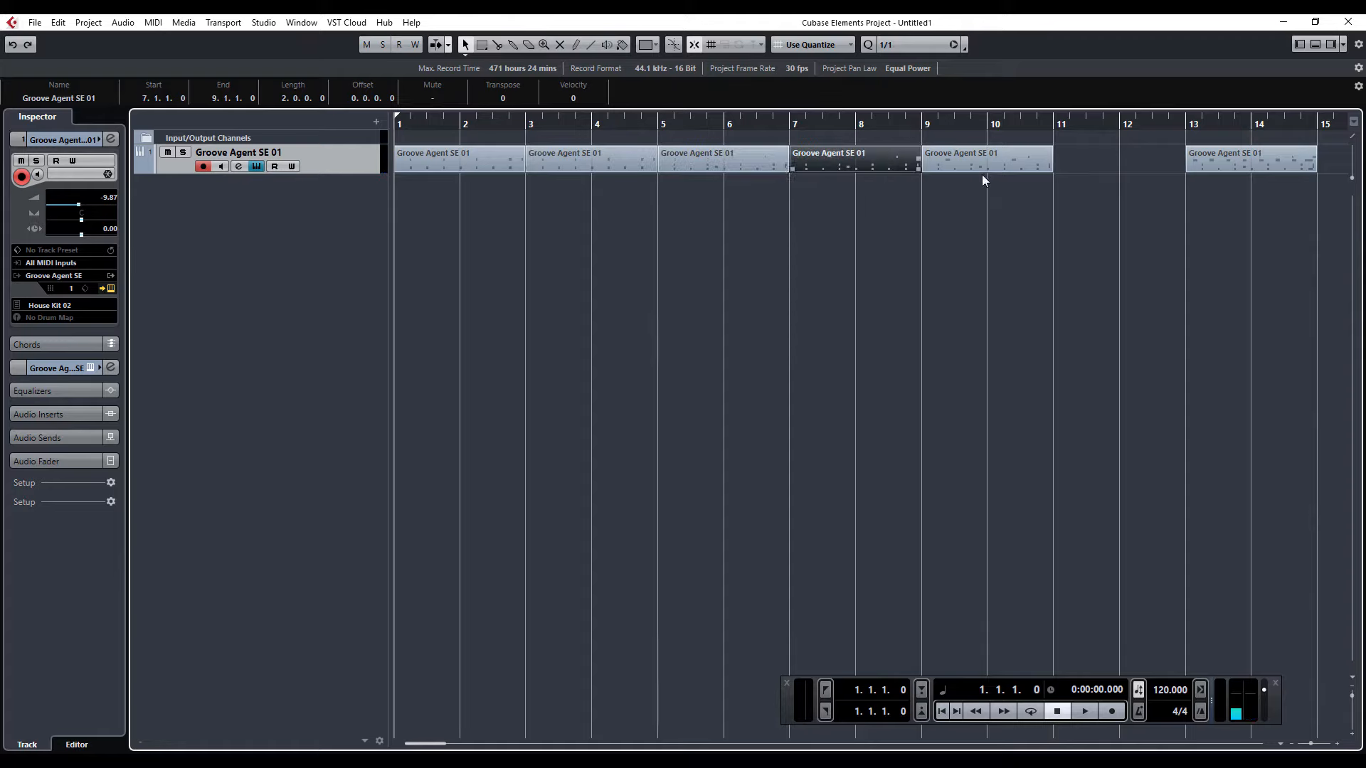
pyautogui.moveTo(1050, 164); pyautogui.dragTo(1184, 170)
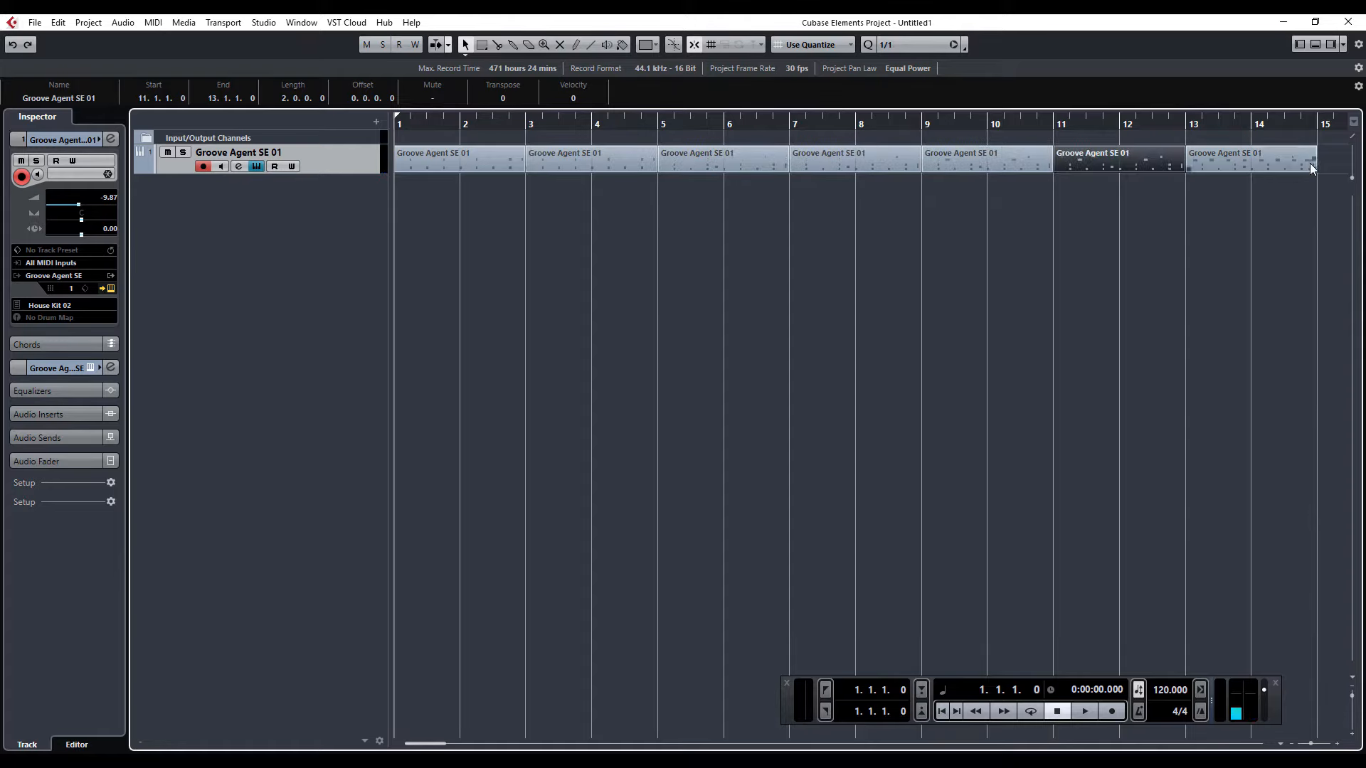
pyautogui.press('g')
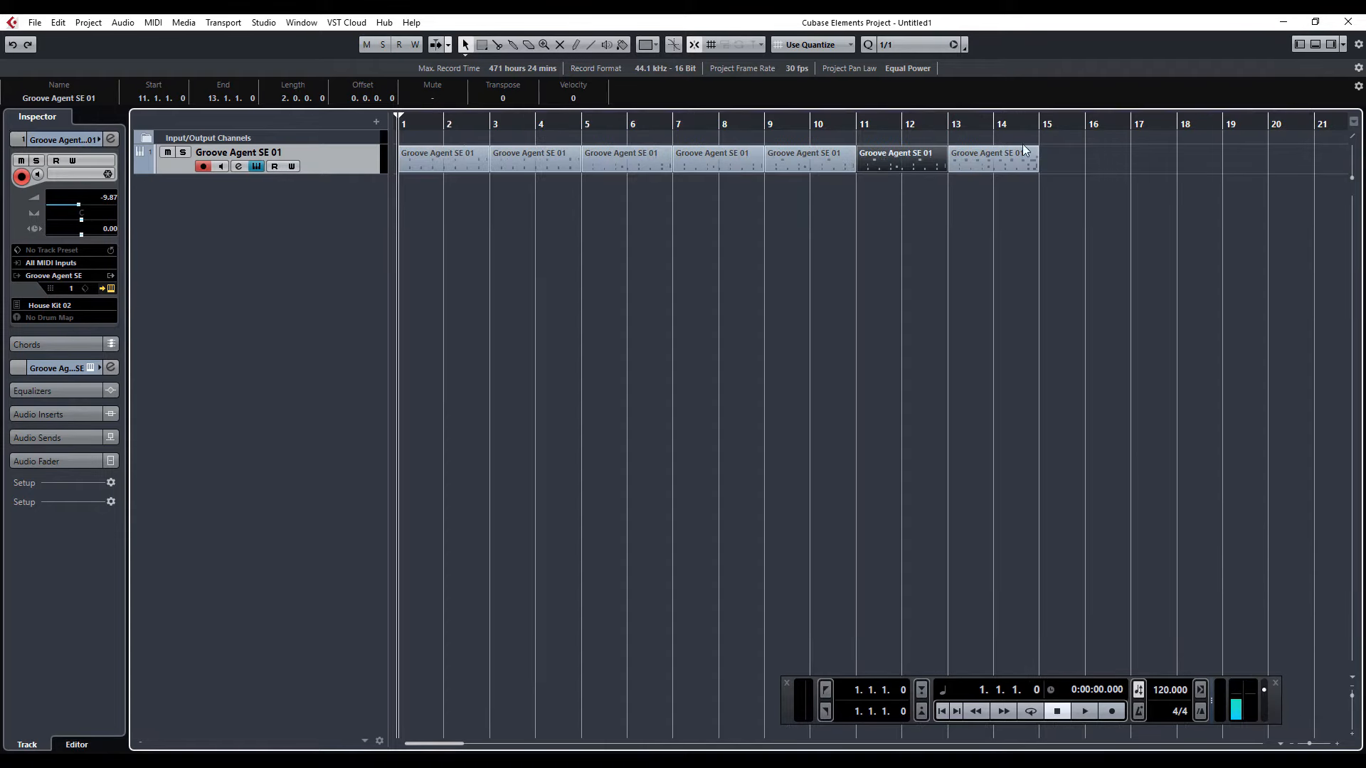
pyautogui.moveTo(1038, 166); pyautogui.dragTo(1121, 175)
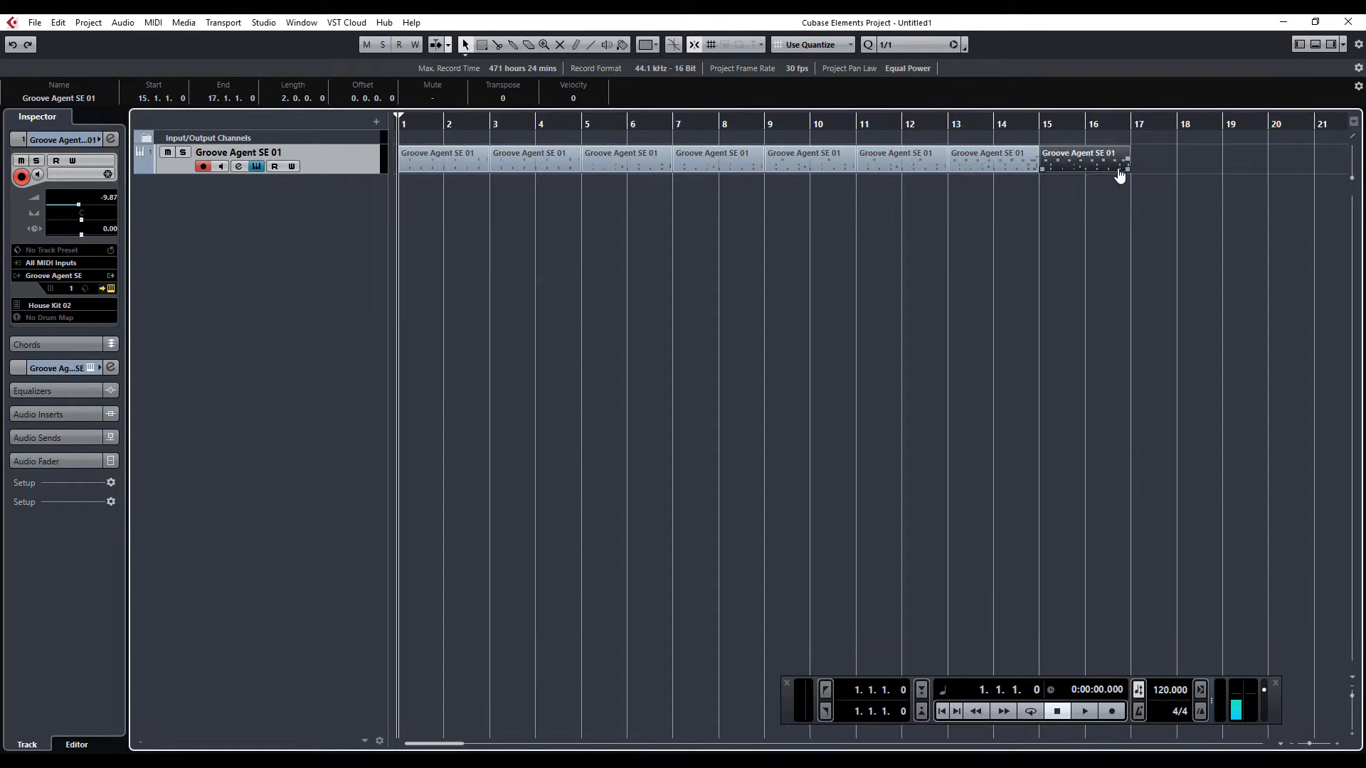
# - Glue each pair of adjacent parts into a single four-bar part starting at bars 1, 5, 9 and 13
pyautogui.rightClick(421, 205)
pyautogui.click(470, 198)
pyautogui.click(469, 166)
pyautogui.click(640, 167)
pyautogui.click(798, 171)
pyautogui.click(965, 172)
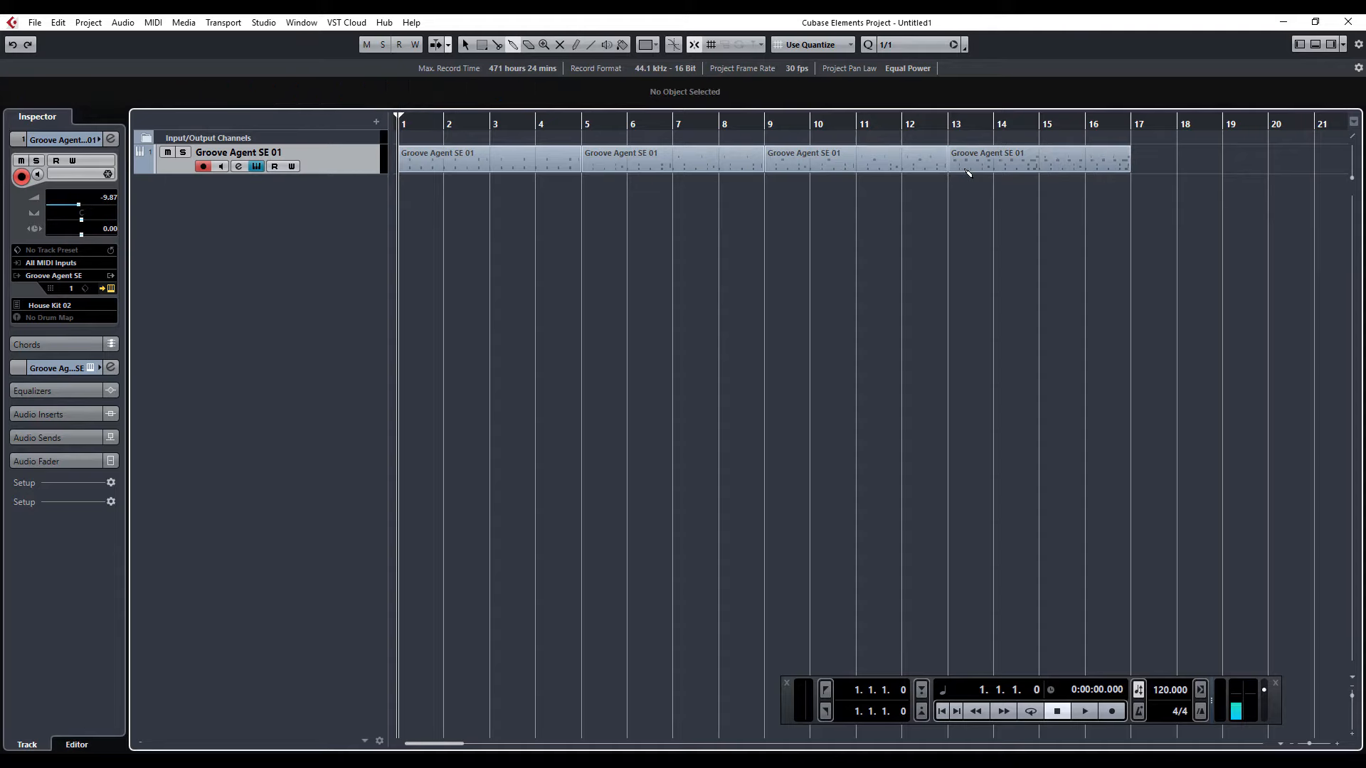
pyautogui.press('1')
# - Colour the part at bar 1 with Color 1 and the part at bar 5 with Color 3
pyautogui.click(513, 169)
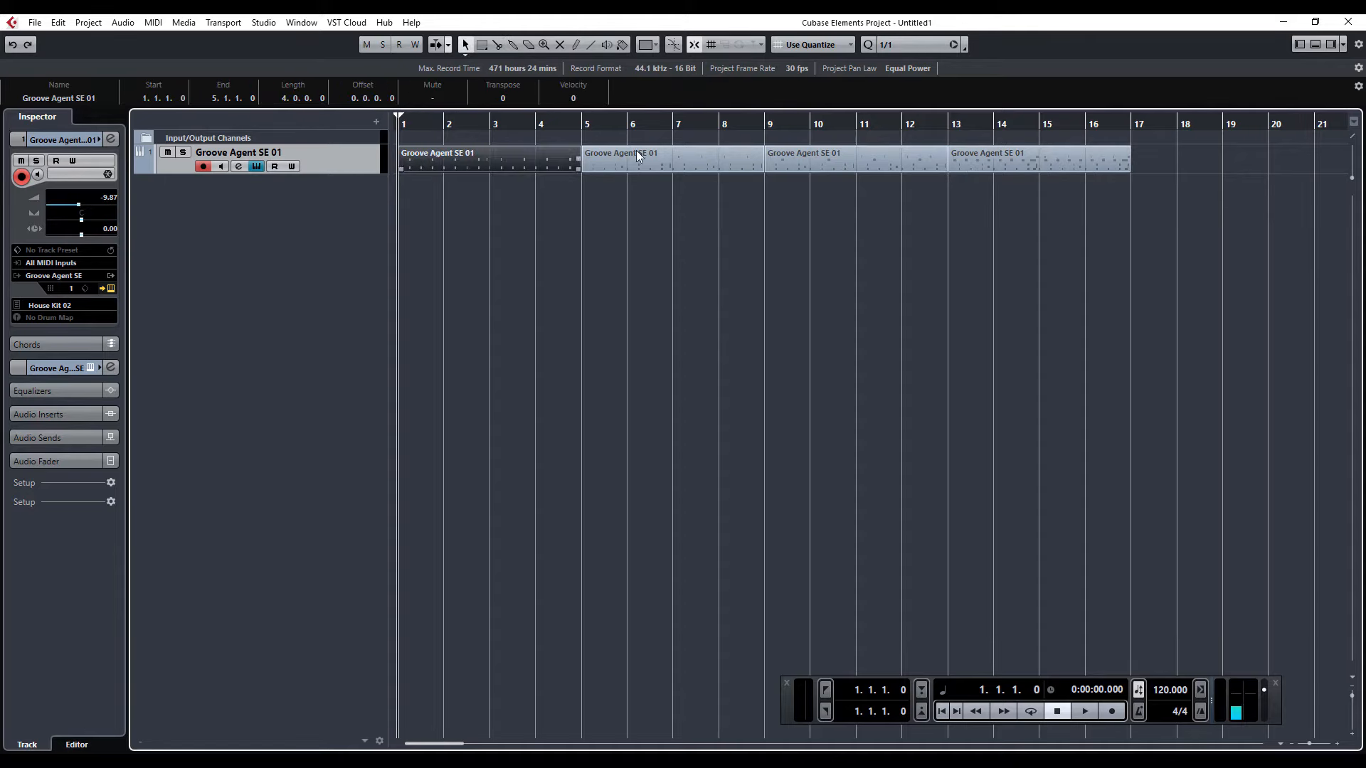
pyautogui.click(645, 43)
pyautogui.click(668, 84)
pyautogui.press('Right')
pyautogui.click(646, 45)
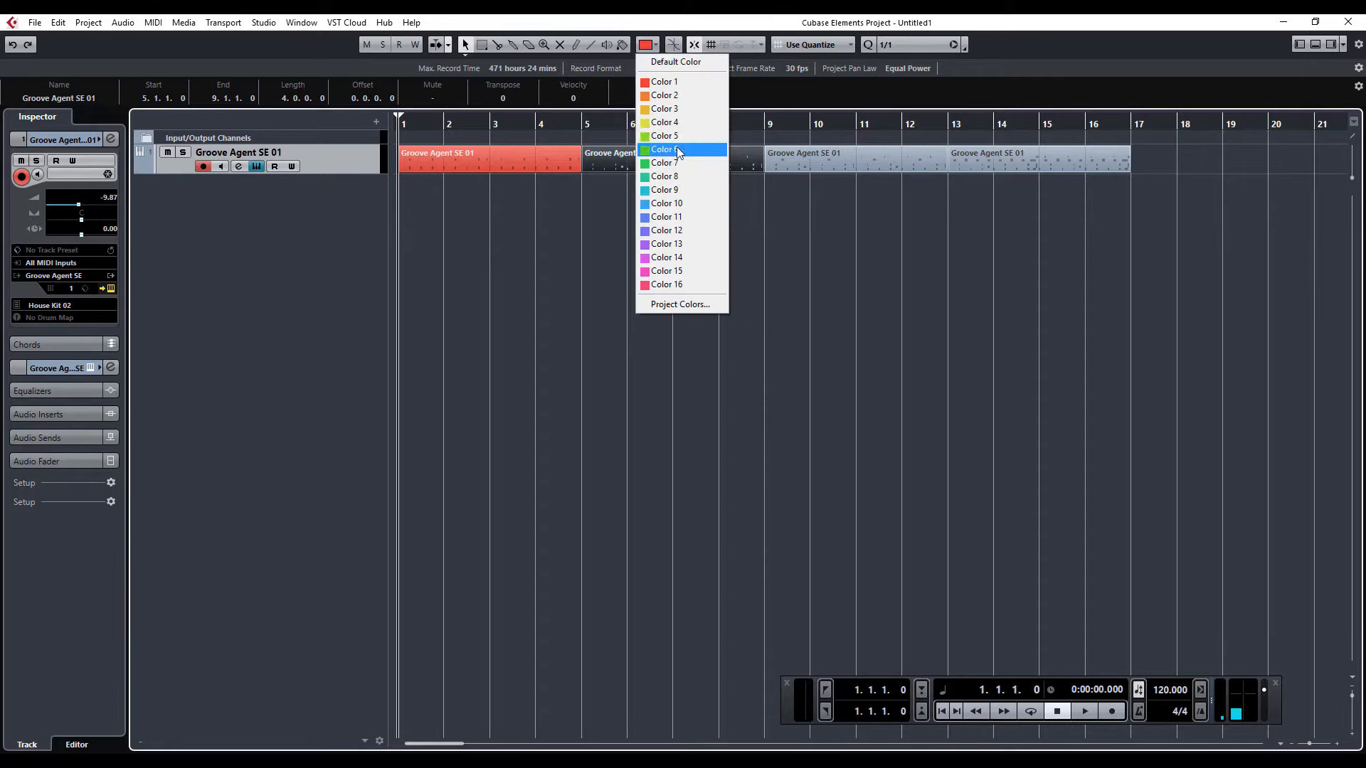
pyautogui.click(670, 107)
# - Colour the part at bar 9 with Color 5 and the part at bar 13 with Color 9
pyautogui.click(857, 168)
pyautogui.click(648, 45)
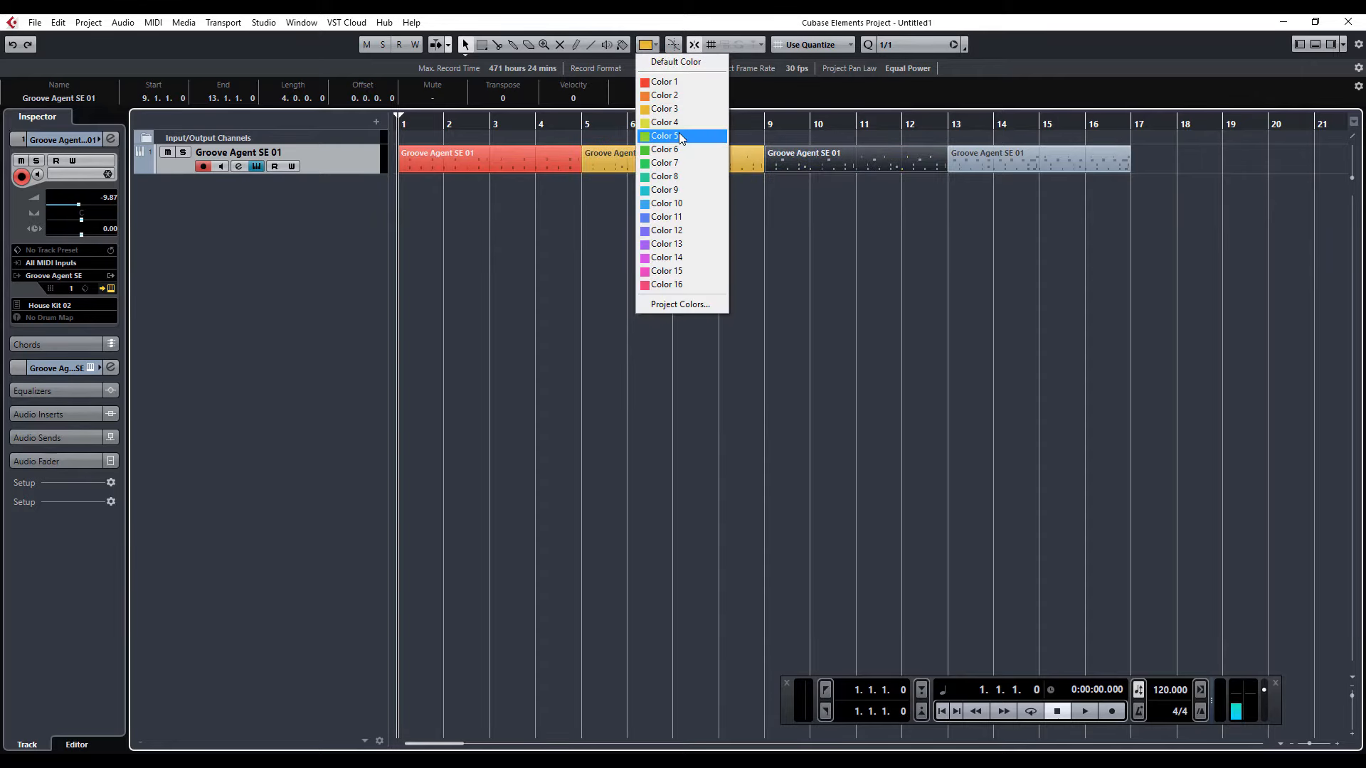
pyautogui.click(679, 135)
pyautogui.click(1053, 160)
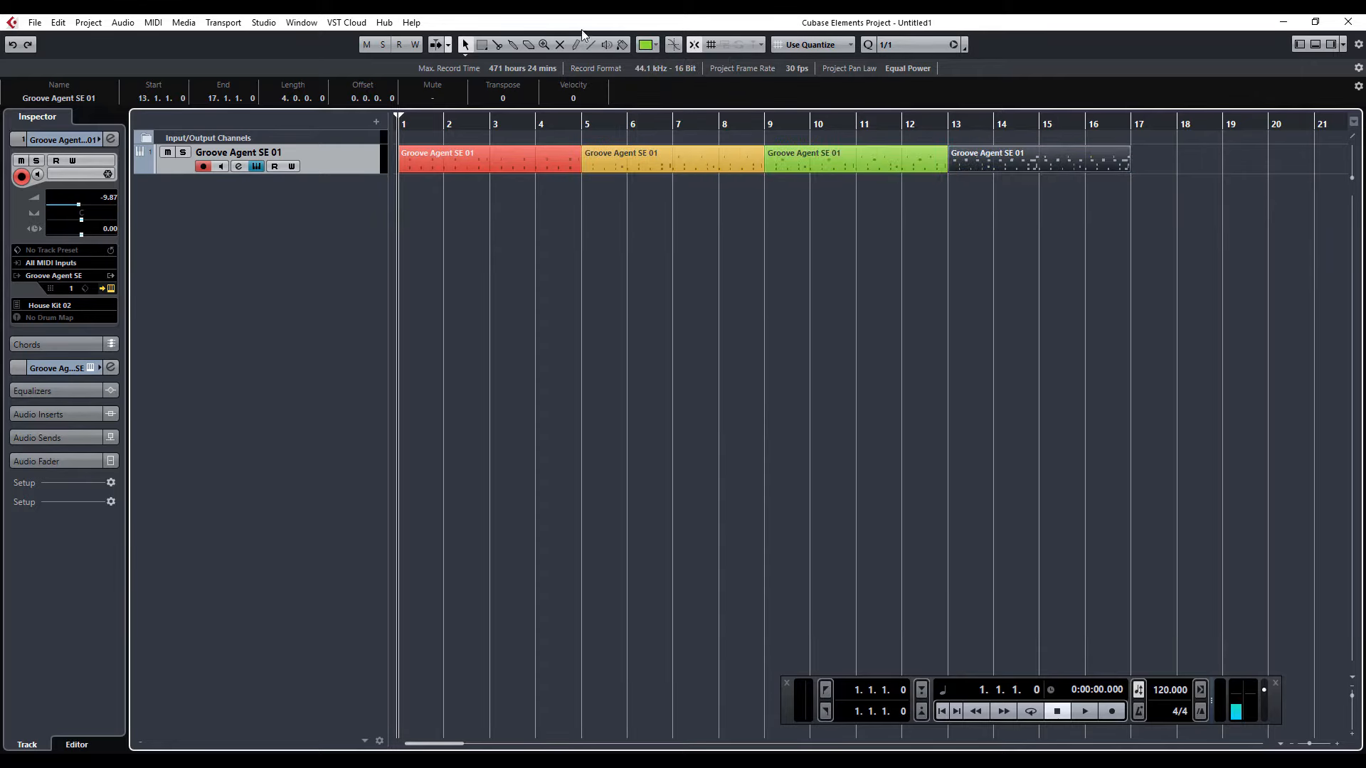
pyautogui.click(646, 45)
pyautogui.click(665, 189)
pyautogui.click(895, 464)
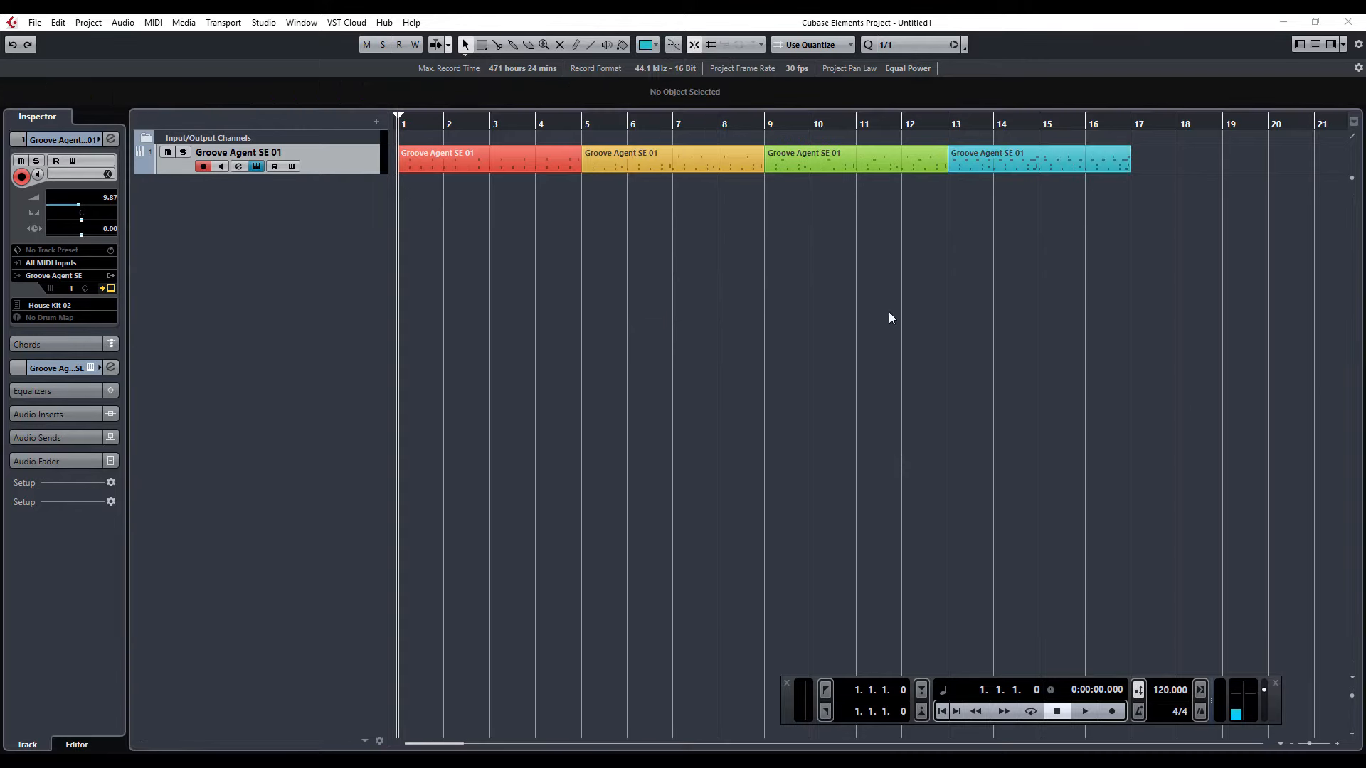
# - Play back the arrangement, then set the quantize grid to 1/16 in the red part's editor and close the editor
pyautogui.press('space')
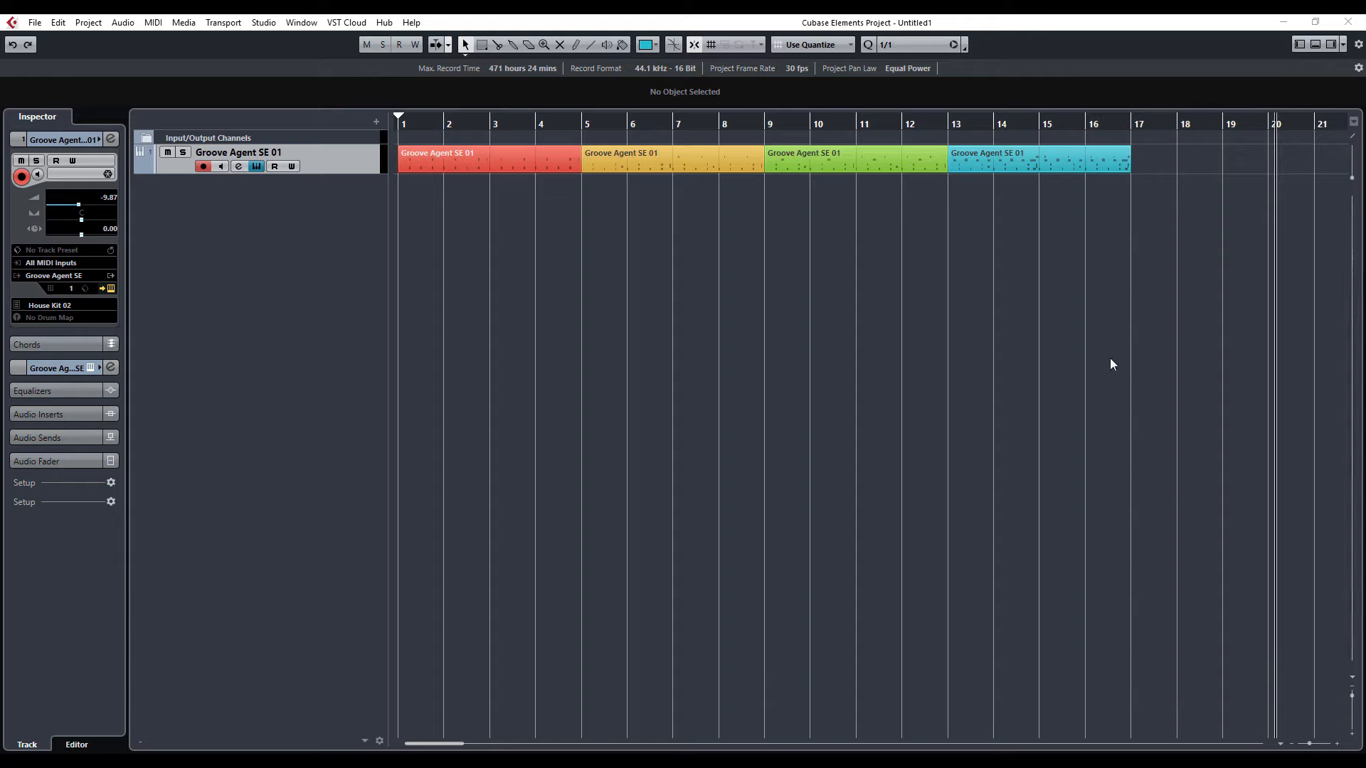
pyautogui.doubleClick(493, 163)
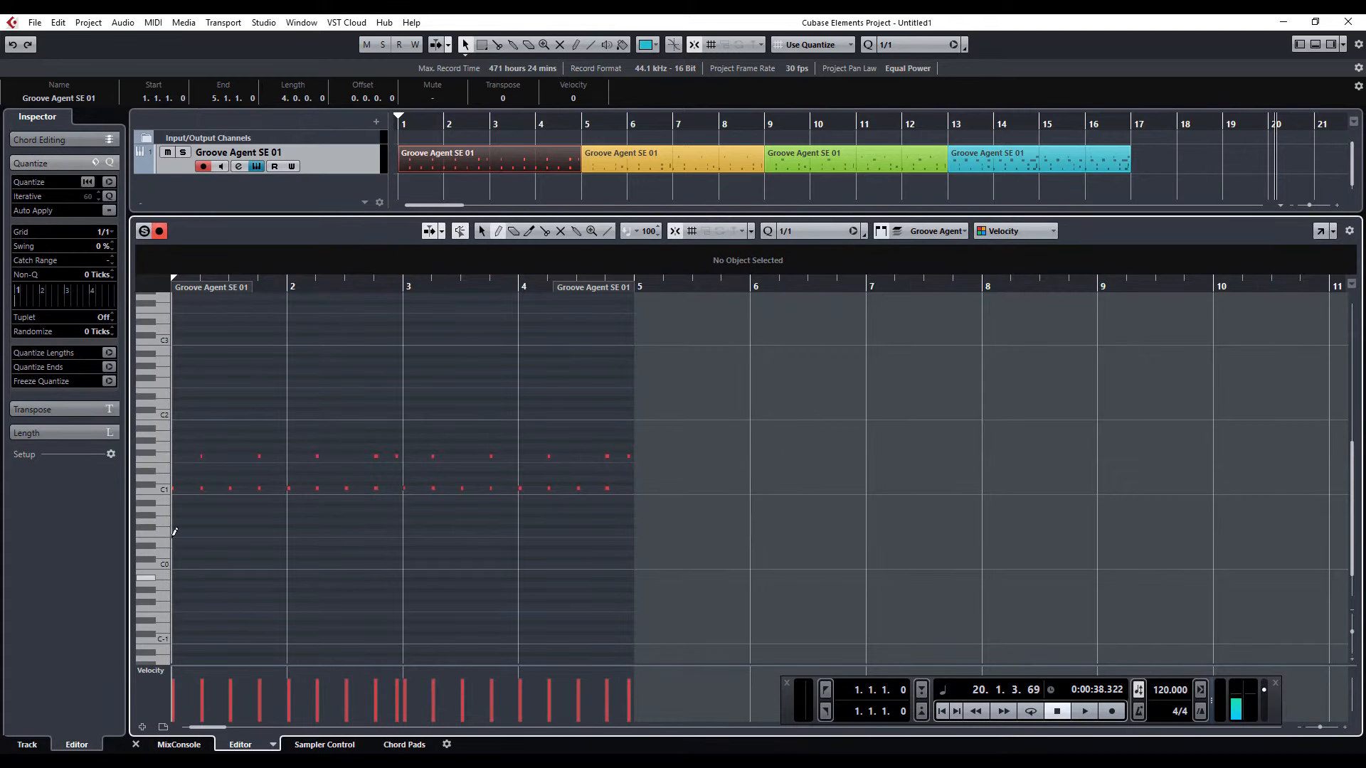
pyautogui.click(835, 237)
pyautogui.click(830, 311)
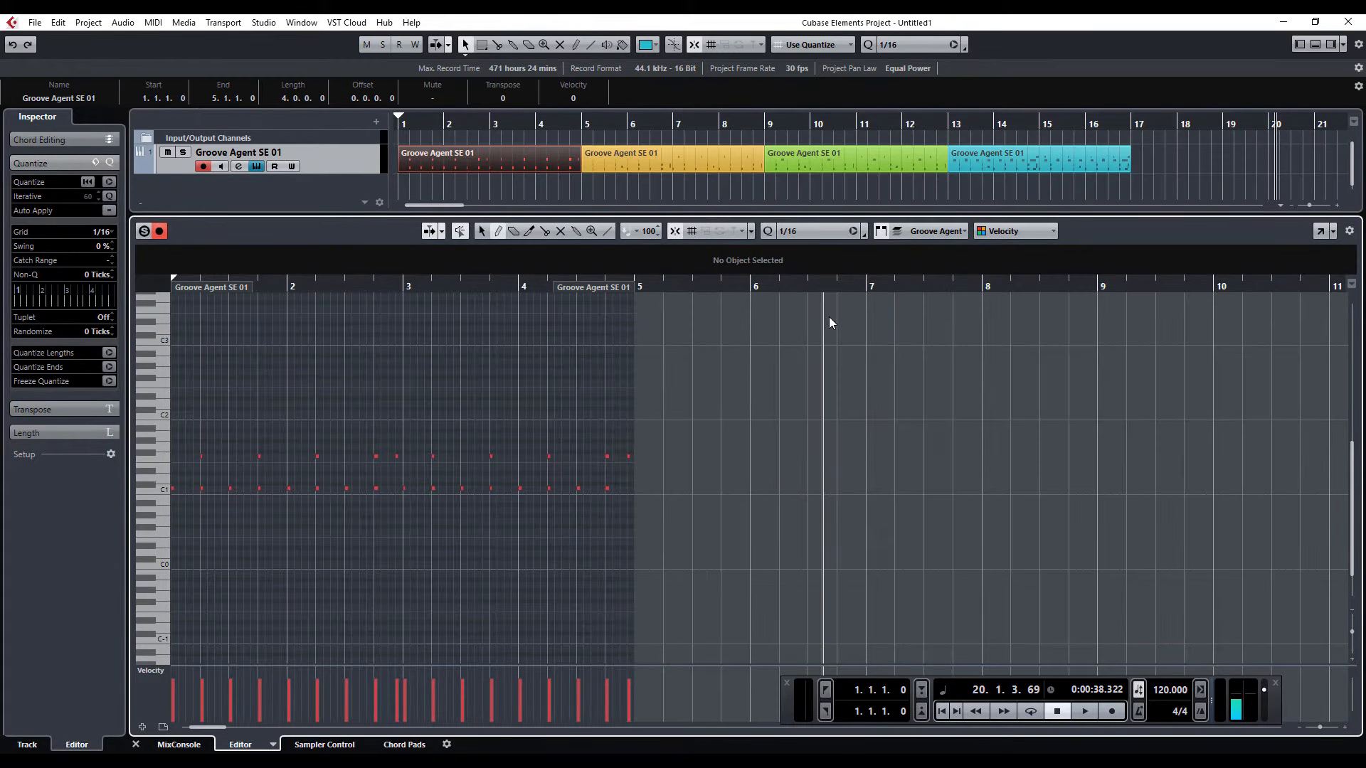
pyautogui.scroll(-3, 168, 467)
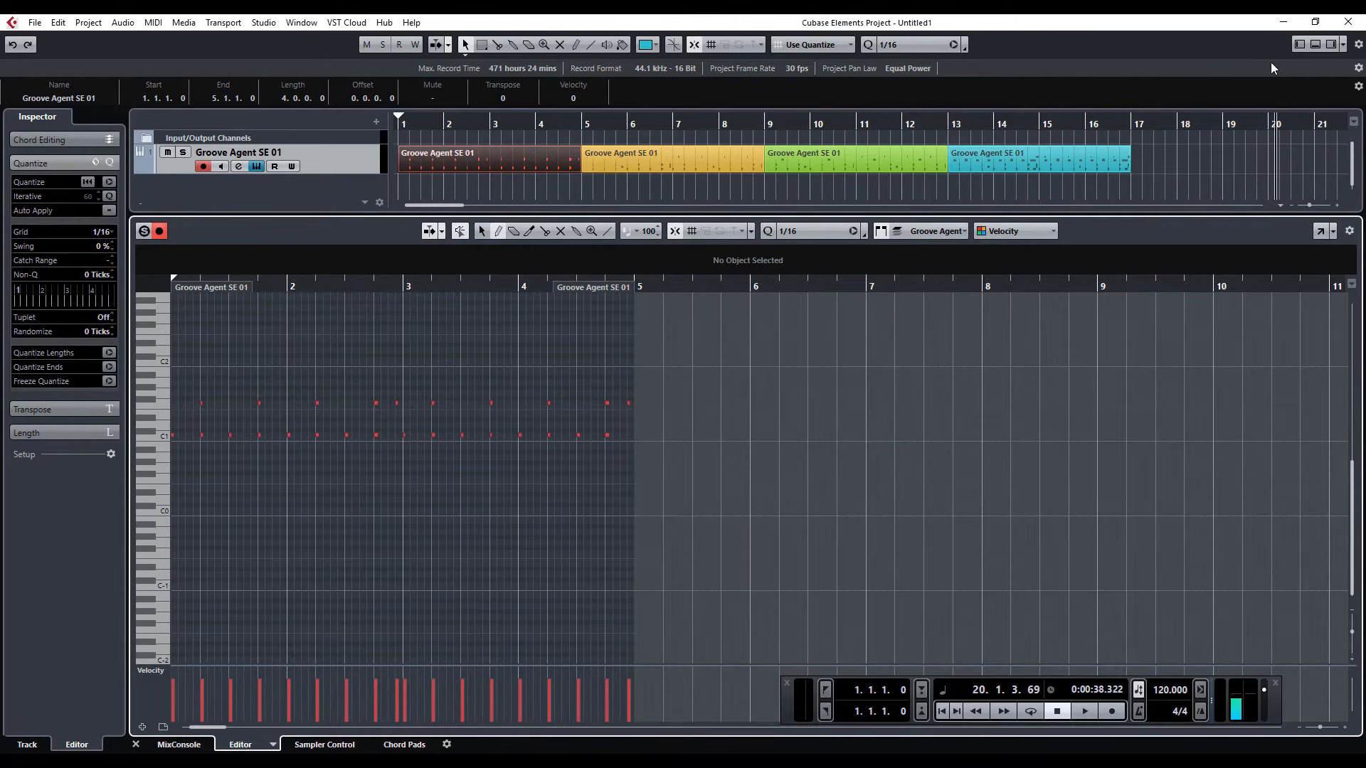
pyautogui.click(1315, 44)
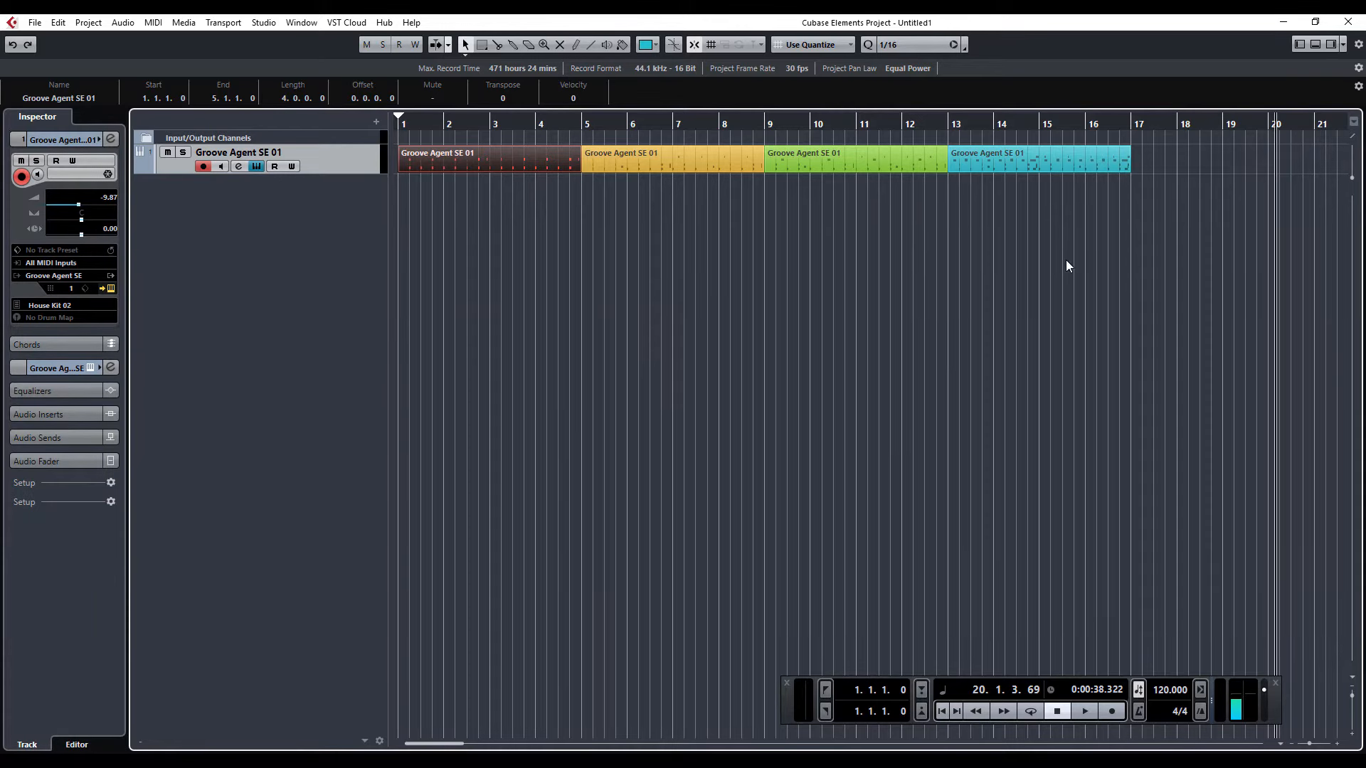
# - Load the Moon Up preset into Groove Agent SE and play the arrangement with it
pyautogui.moveTo(1365, 213); pyautogui.dragTo(683, 171)
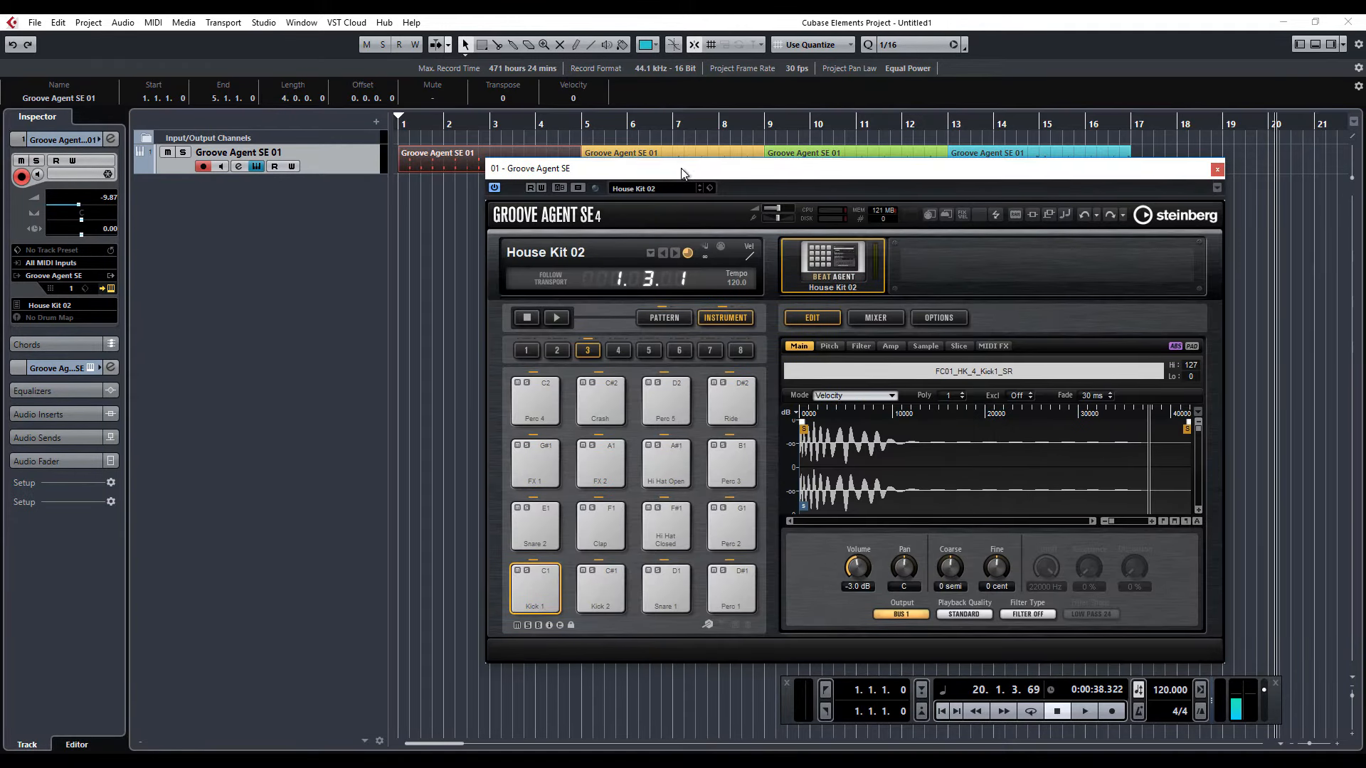
pyautogui.click(649, 190)
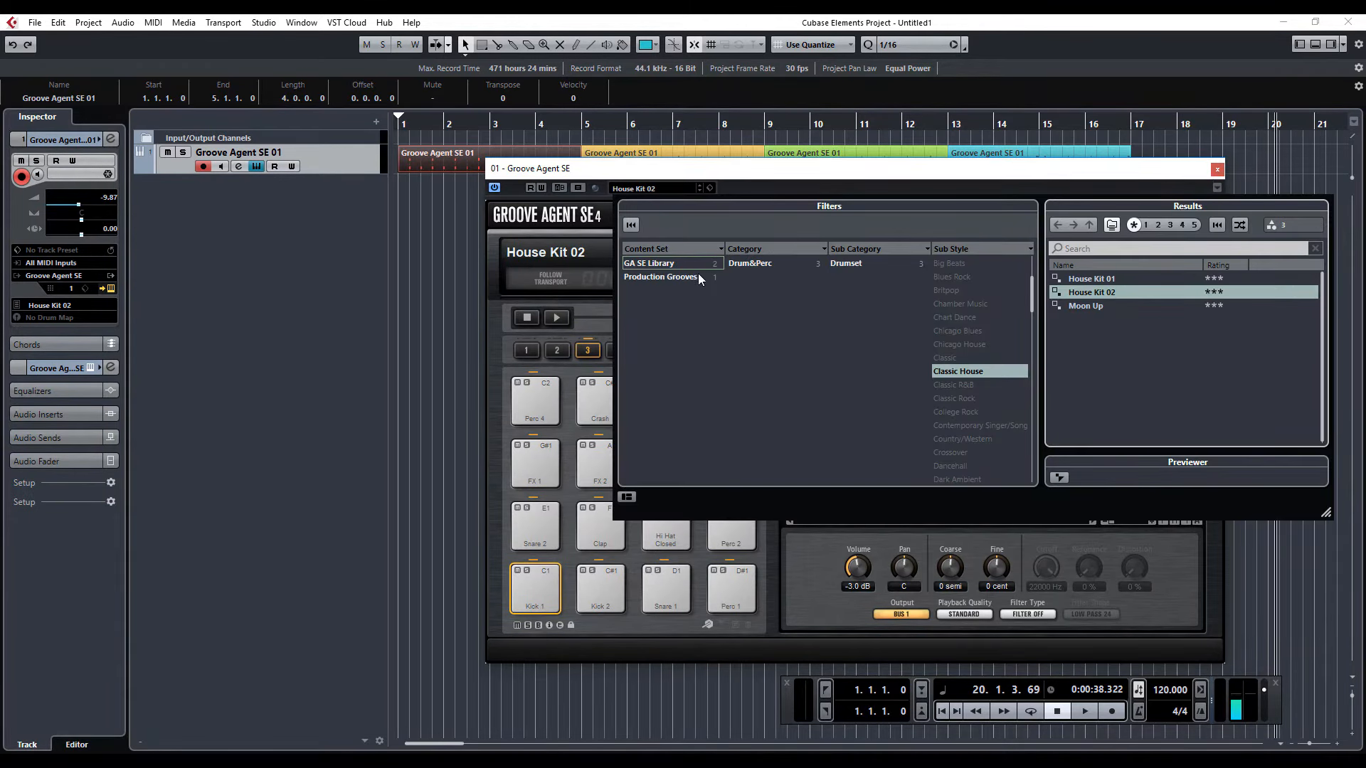
pyautogui.doubleClick(1097, 305)
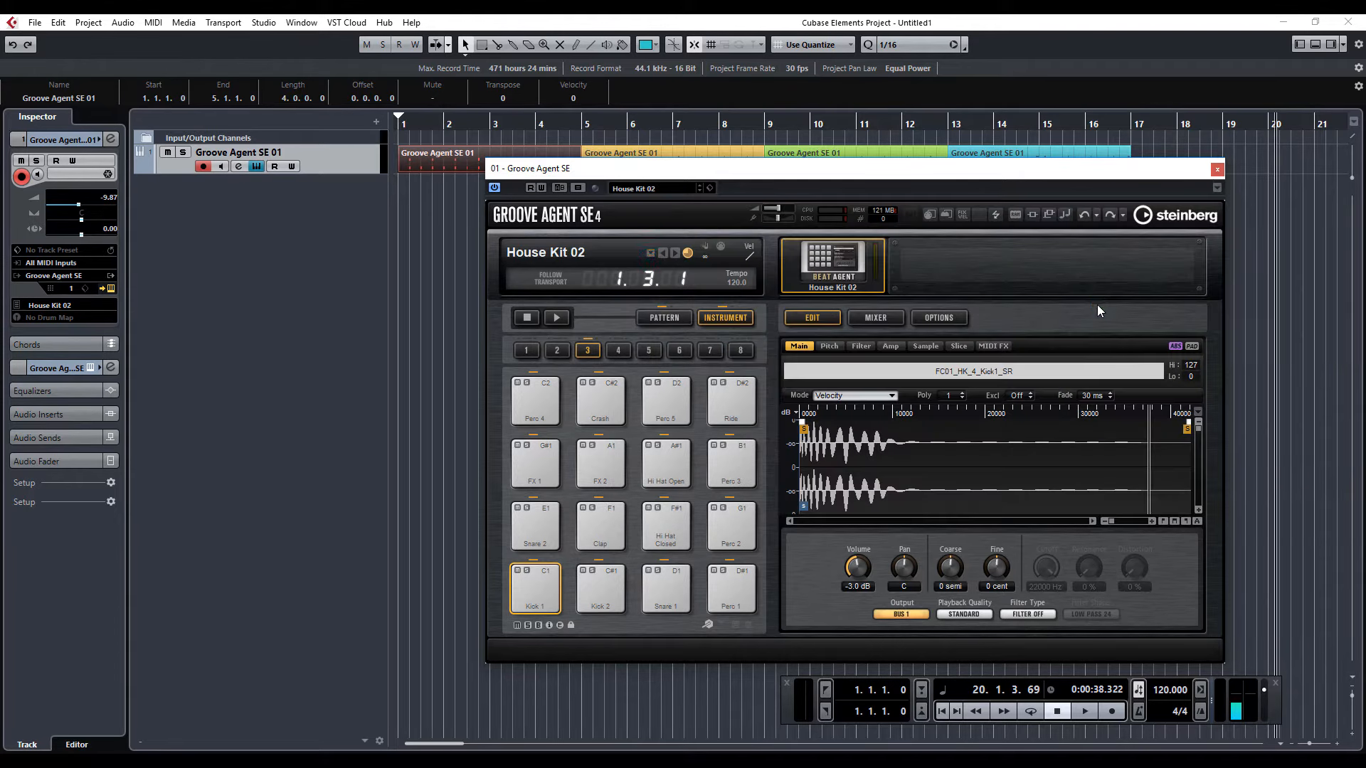
pyautogui.press('space')
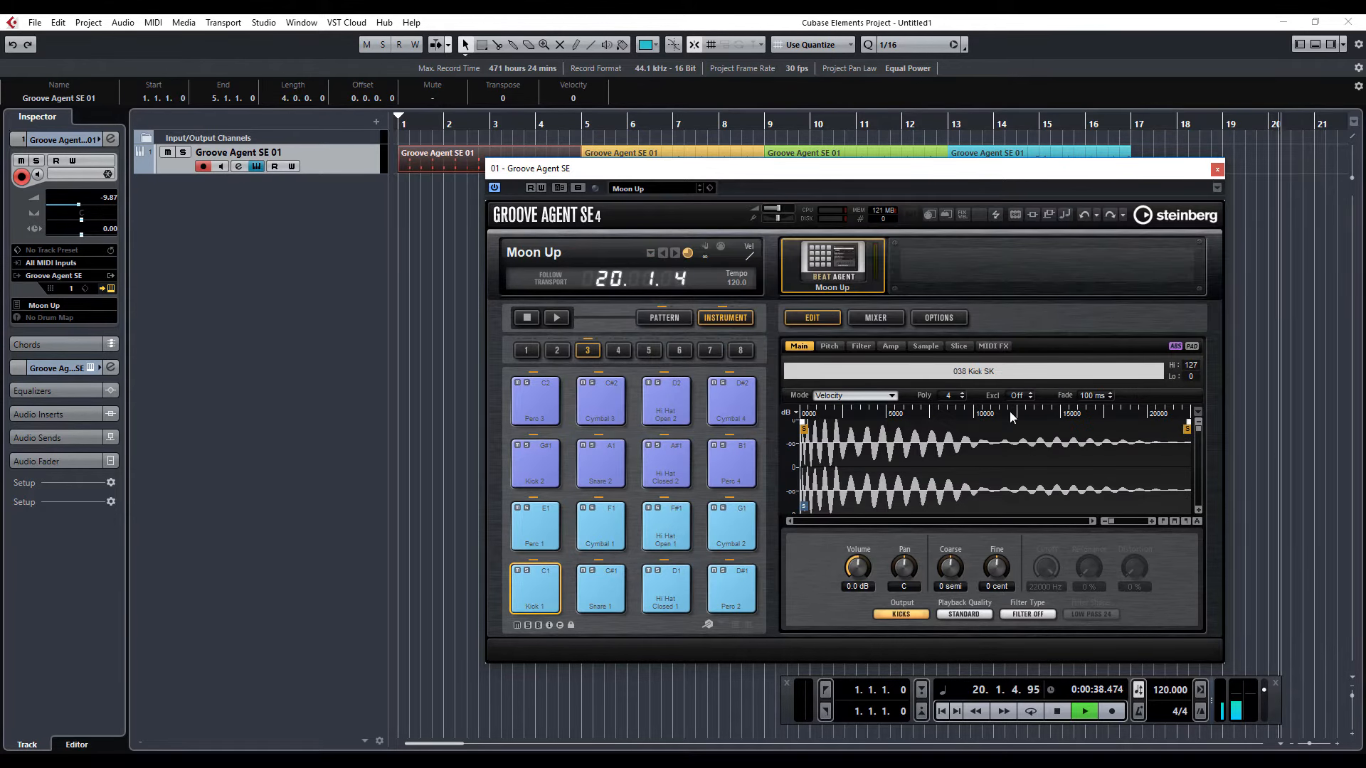
pyautogui.press('KP_Decimal')
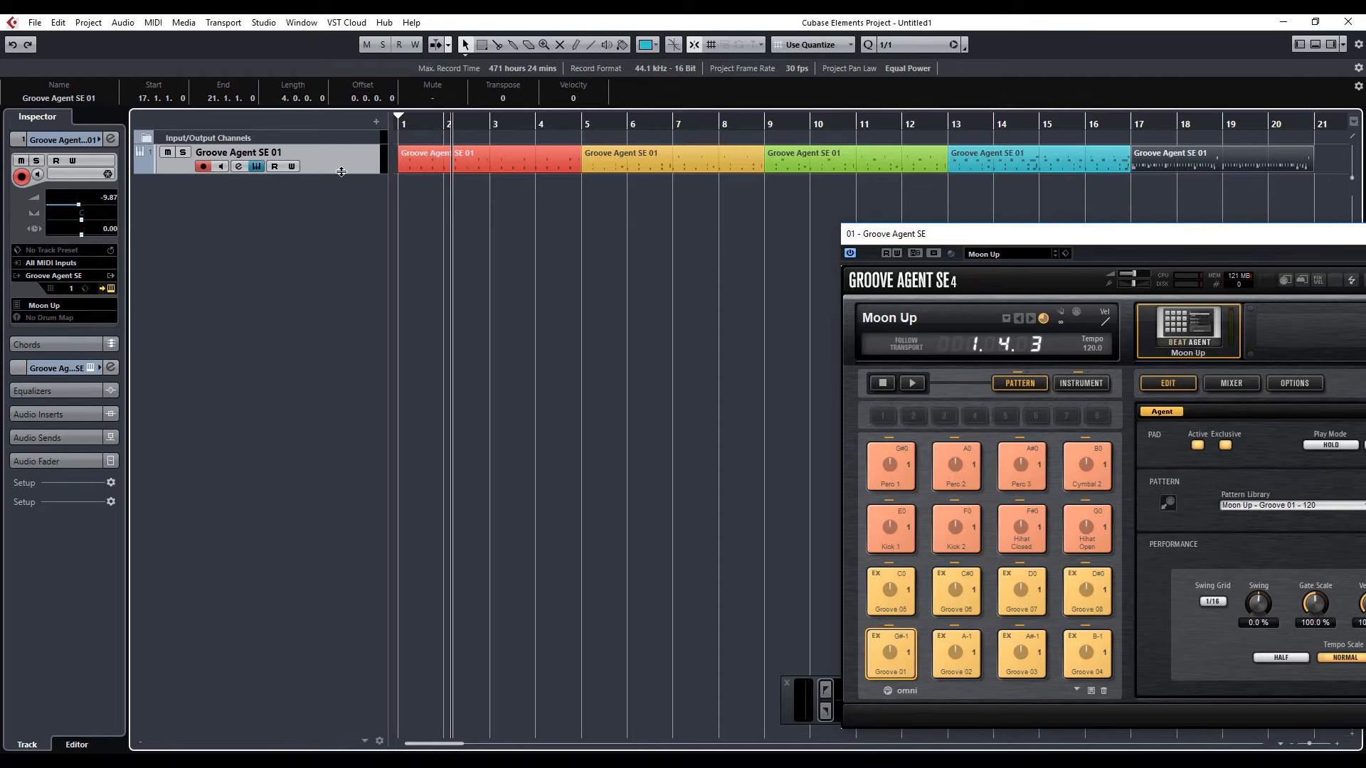
# - Enlarge the Groove Agent SE track's height to show the notes in its parts and close the instrument window
pyautogui.moveTo(344, 174); pyautogui.dragTo(363, 260)
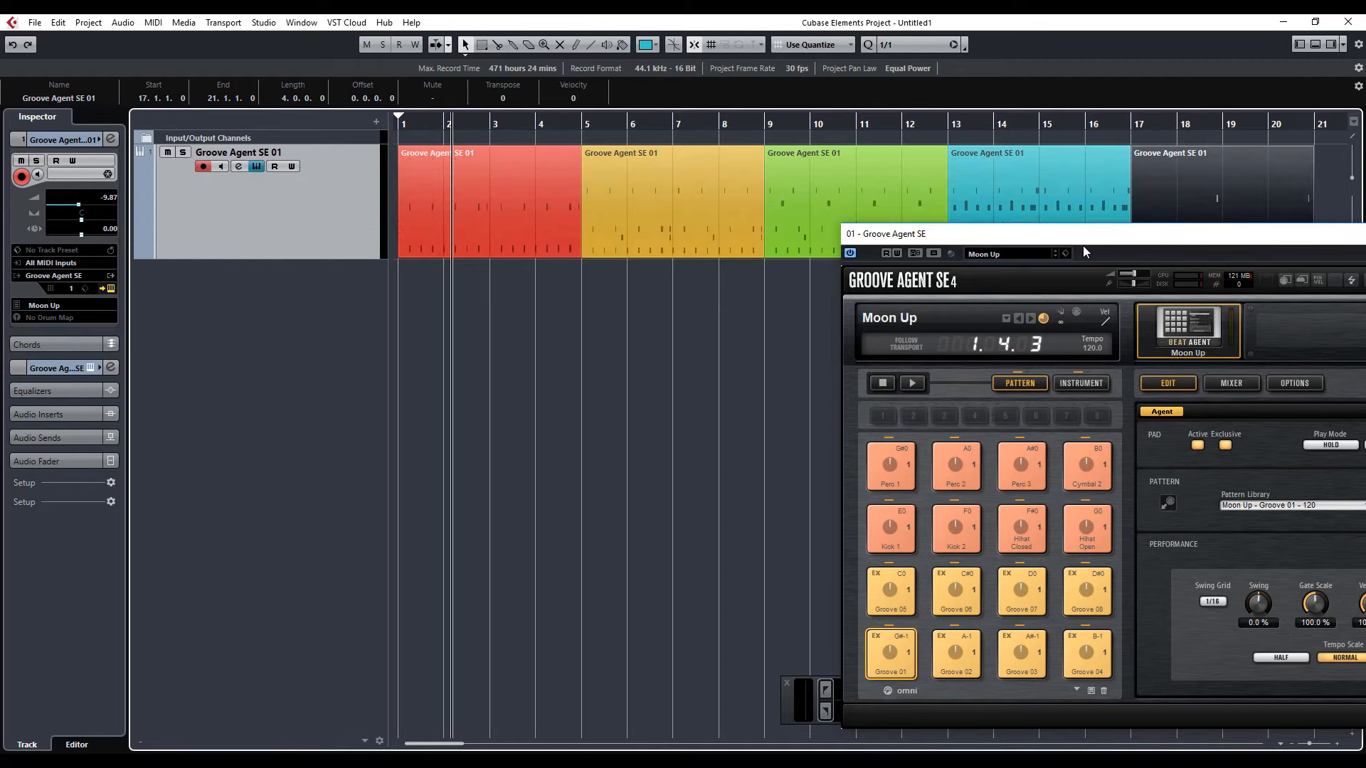
pyautogui.moveTo(1084, 241); pyautogui.dragTo(894, 337)
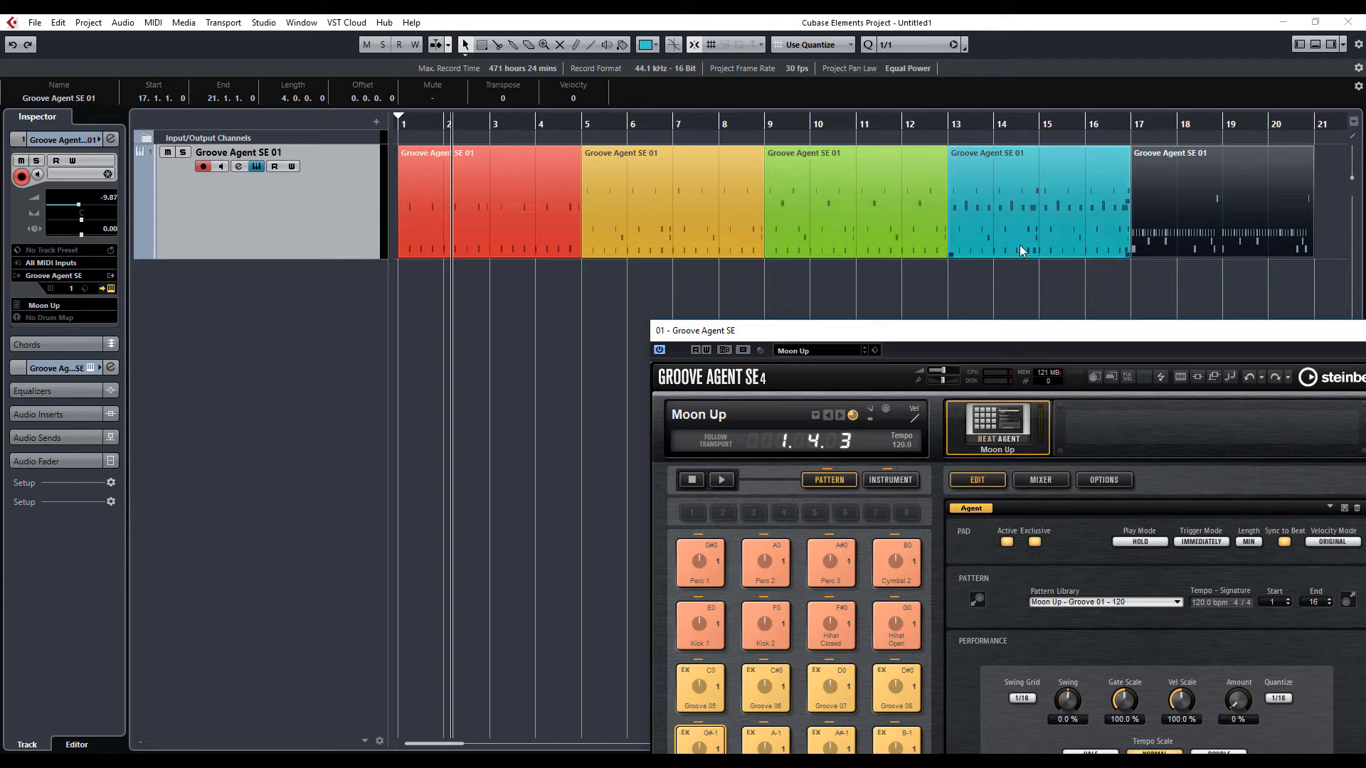
pyautogui.moveTo(1218, 333); pyautogui.dragTo(970, 238)
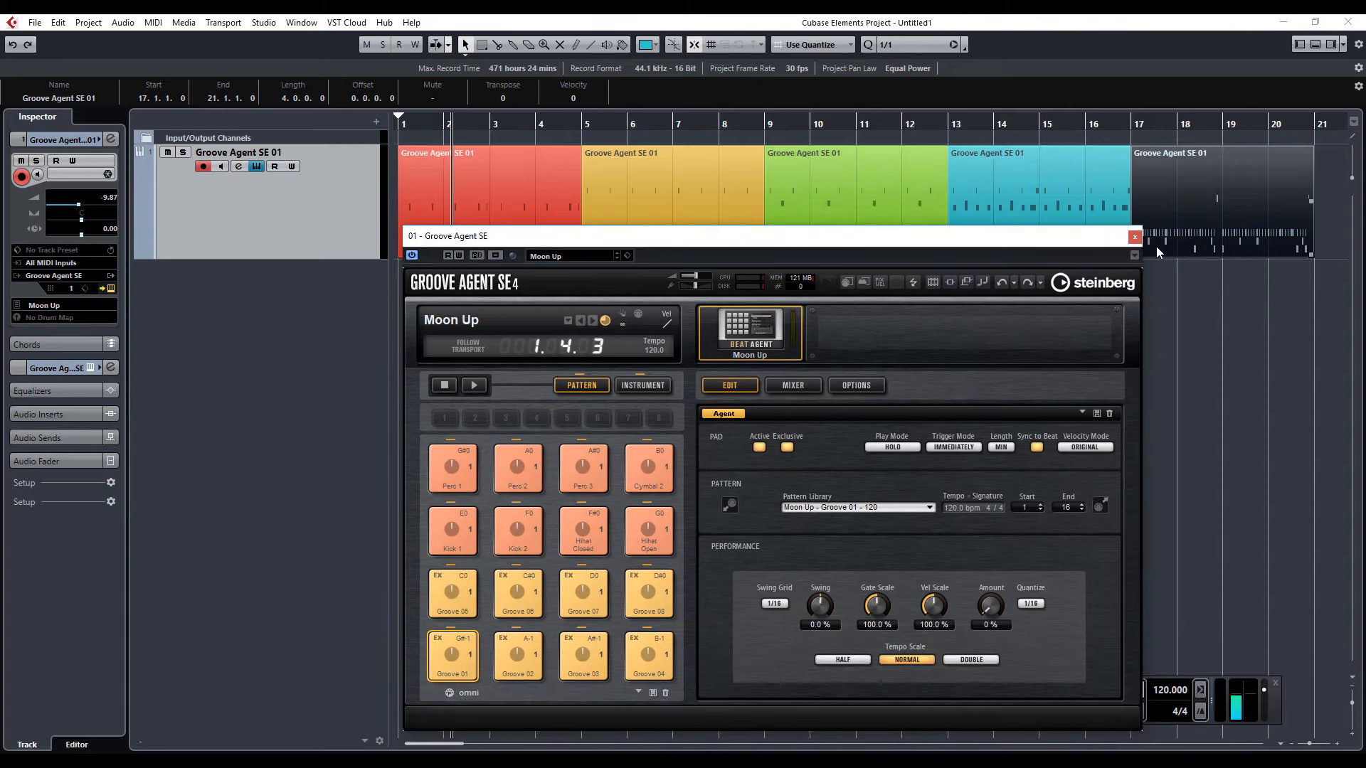
pyautogui.click(1134, 236)
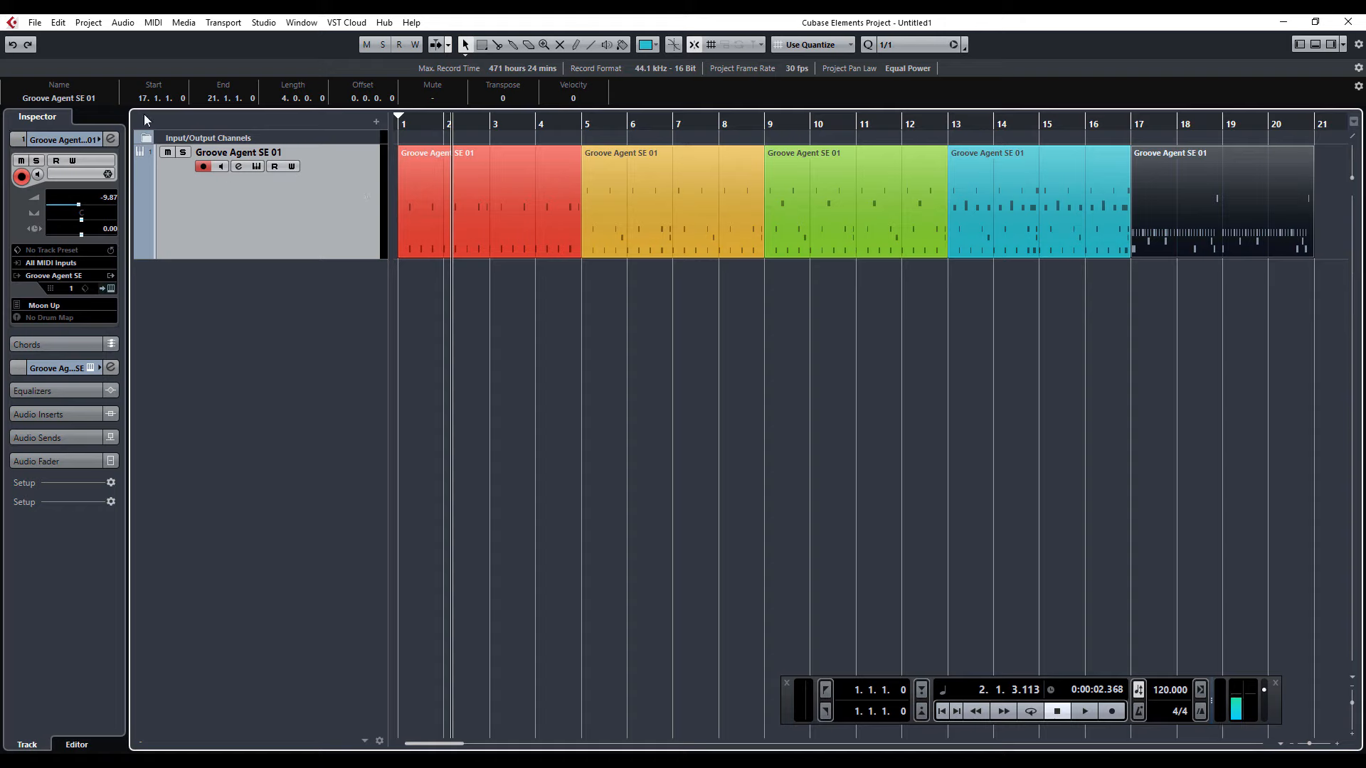
pyautogui.click(33, 23)
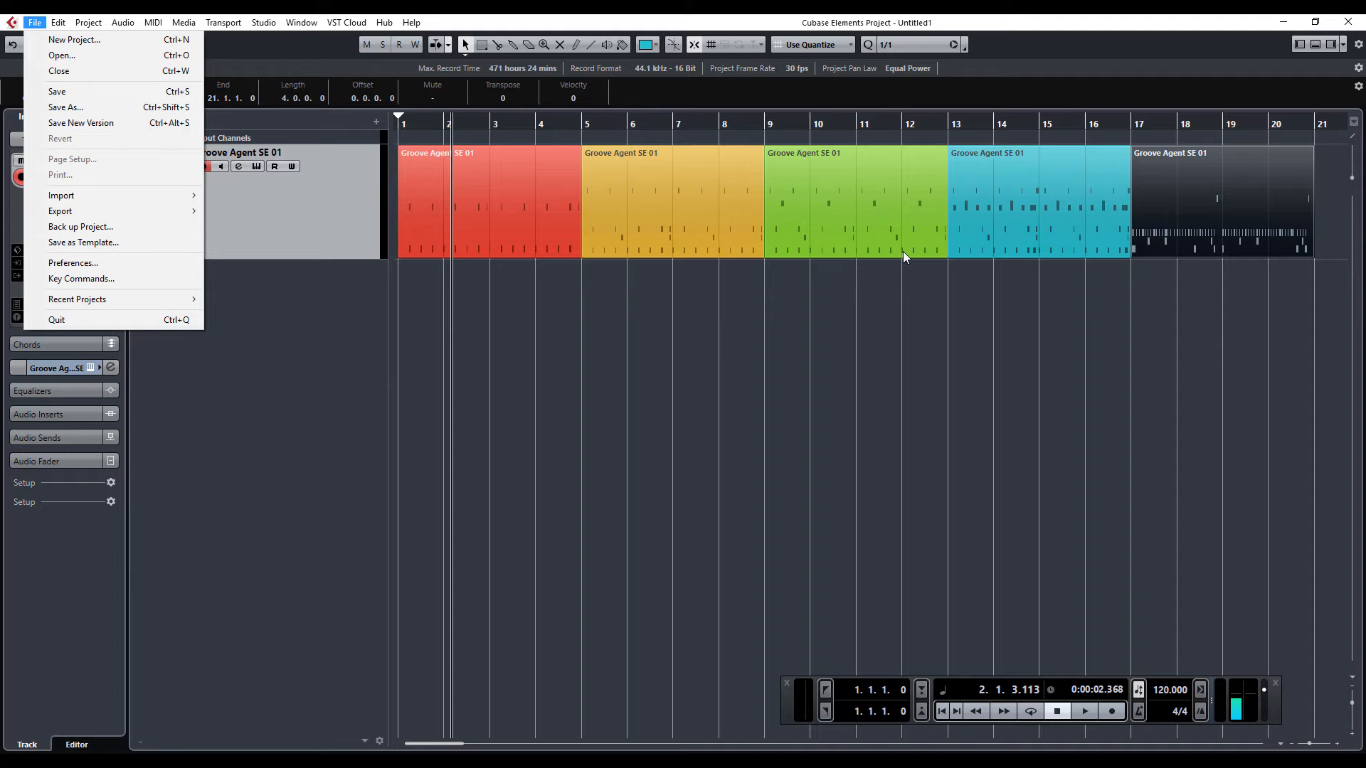
pyautogui.click(675, 330)
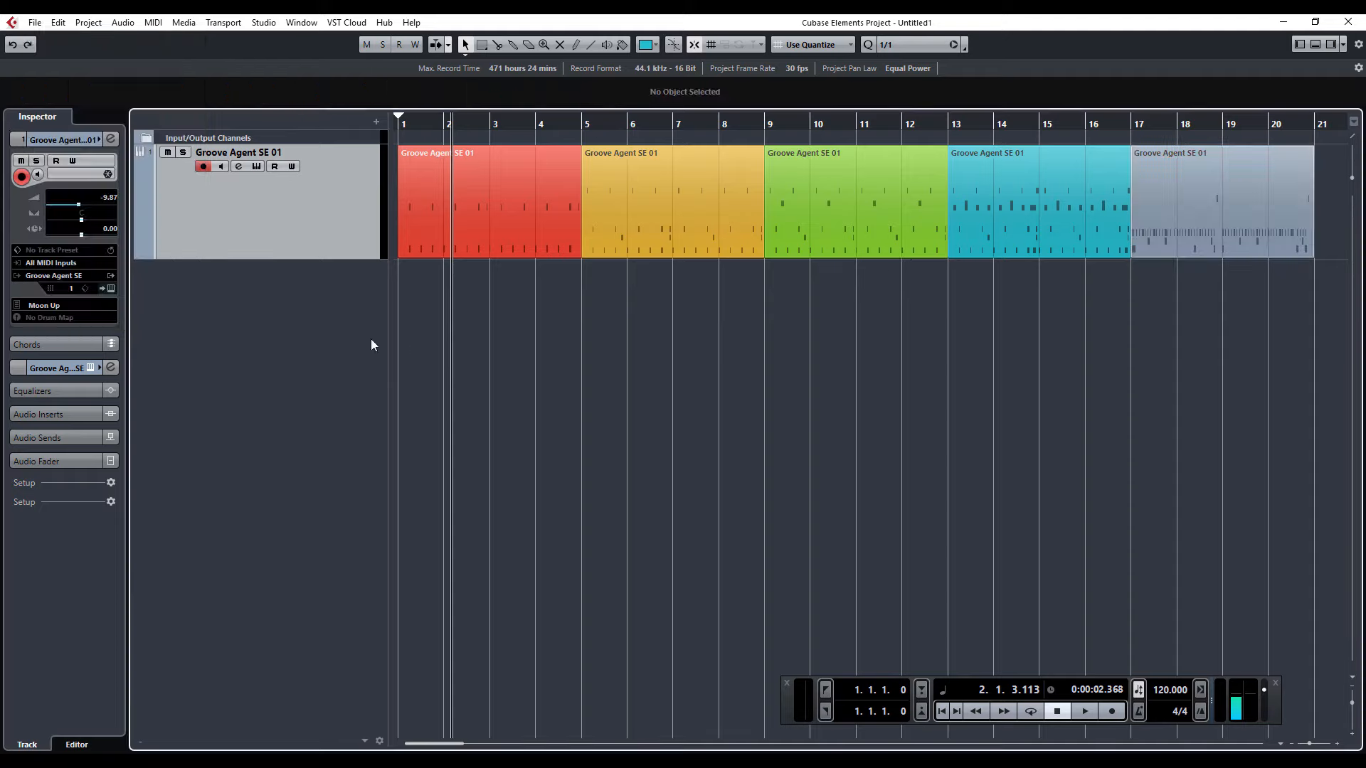